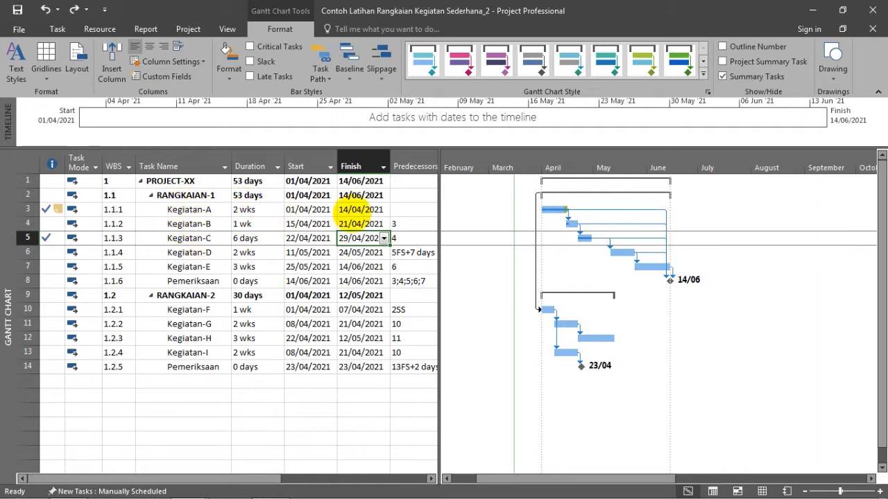
Step: Set the Gantt Rows gridlines to a solid line with no interval lines
click(506, 208)
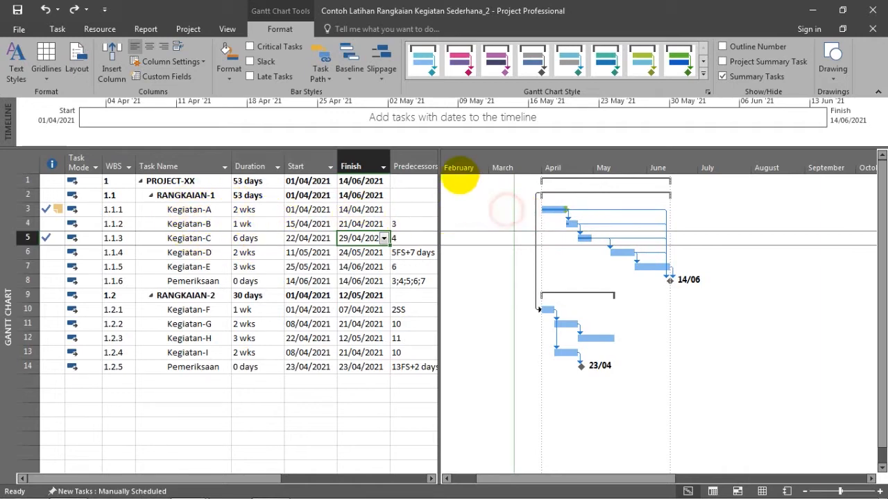
right_click(484, 210)
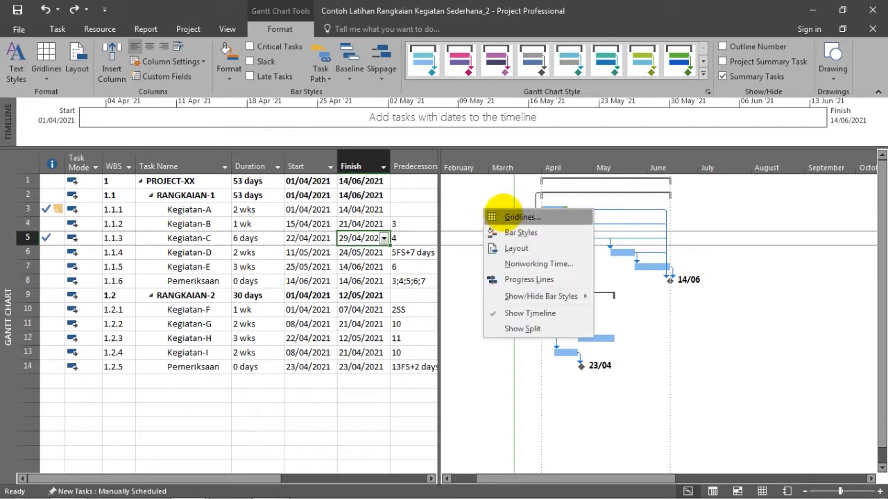
click(520, 217)
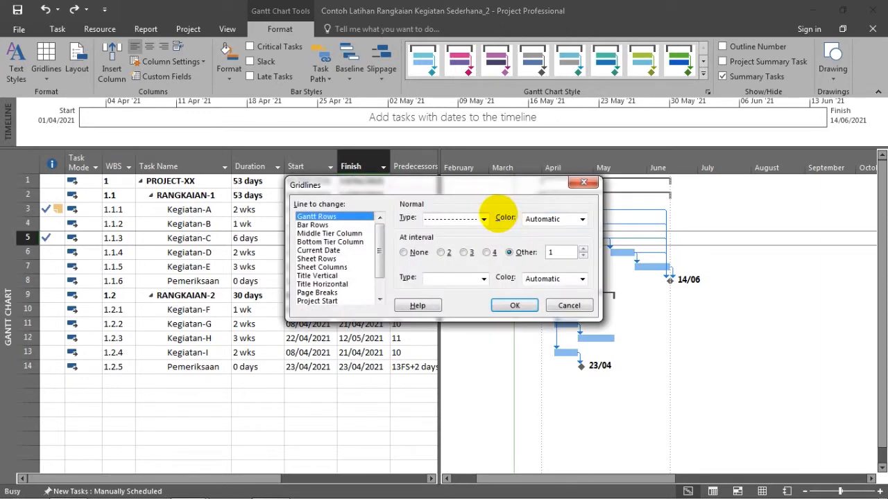
click(483, 218)
click(458, 251)
click(482, 219)
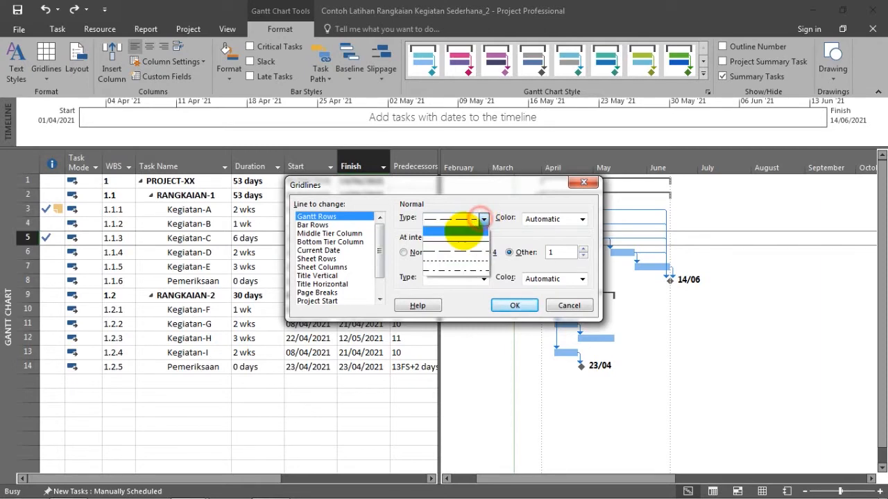
click(454, 231)
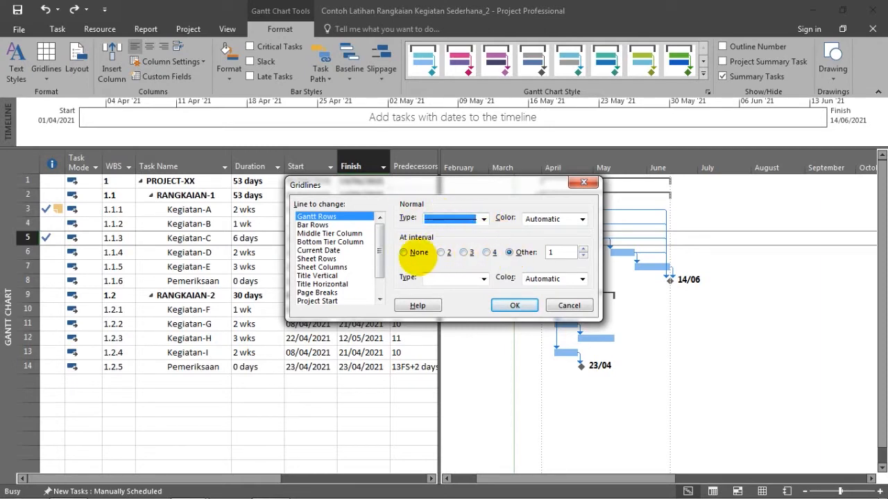
click(416, 253)
click(515, 307)
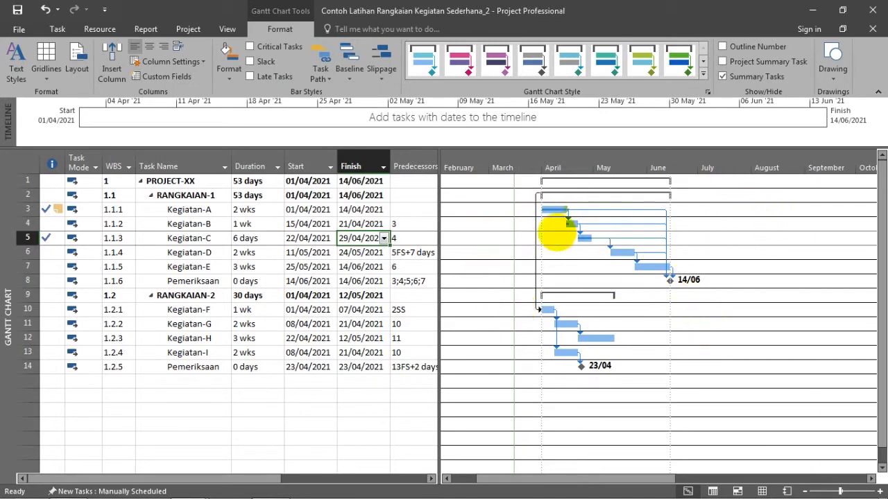
Step: Change the Gantt Rows gridlines to the fine dotted line type
right_click(484, 229)
click(513, 238)
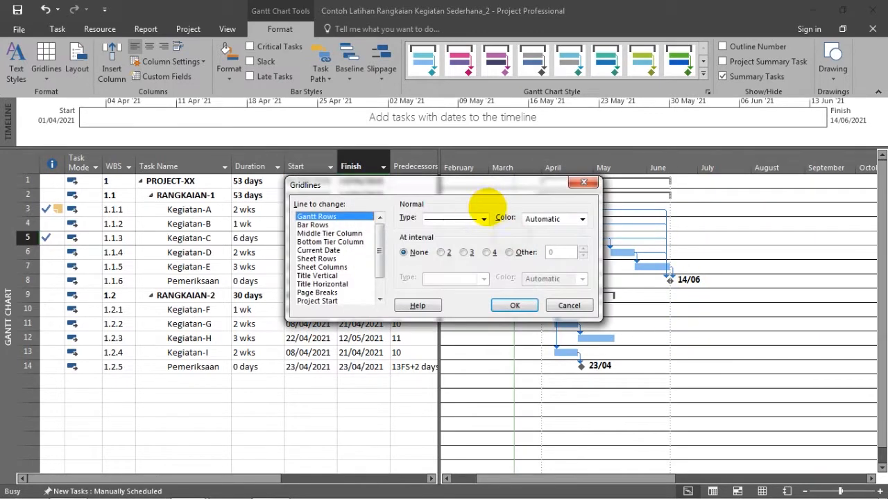
click(459, 219)
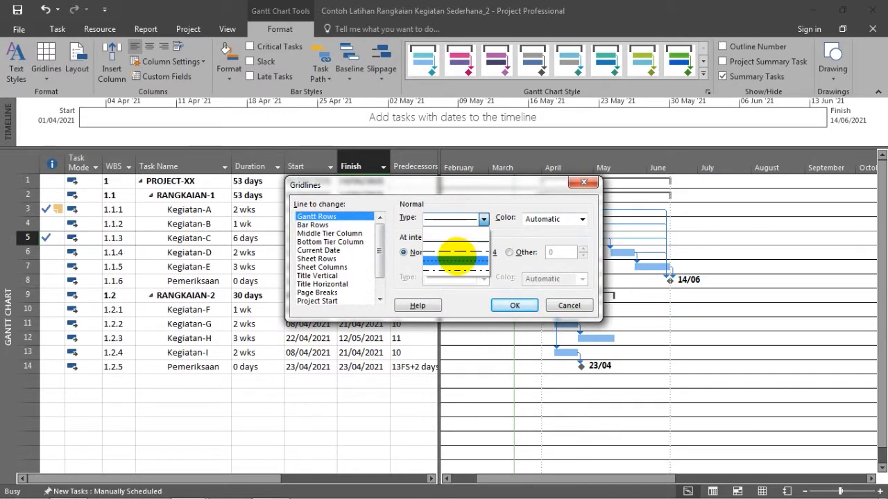
click(457, 259)
click(515, 305)
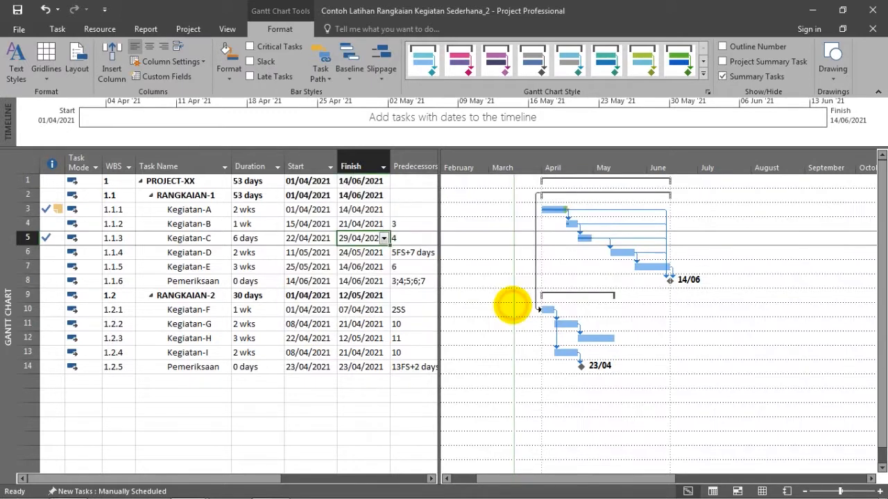
Step: Set the Gantt Rows gridline color to the standard red
right_click(479, 251)
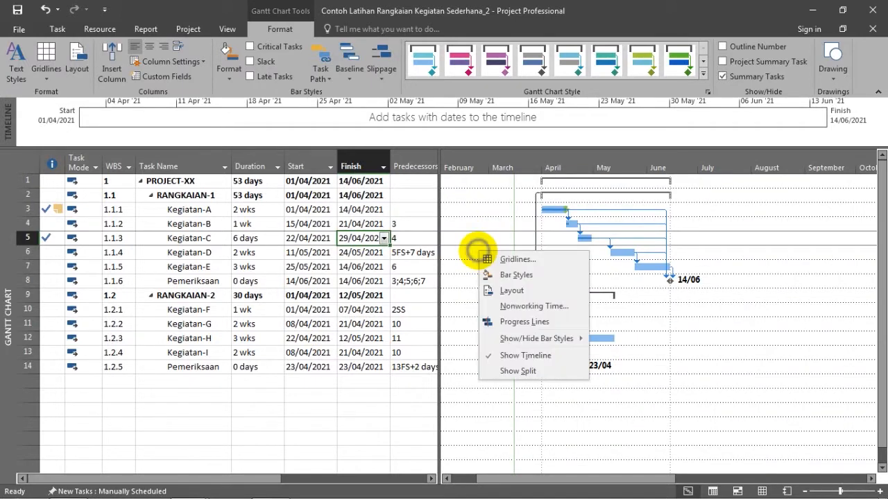
click(505, 258)
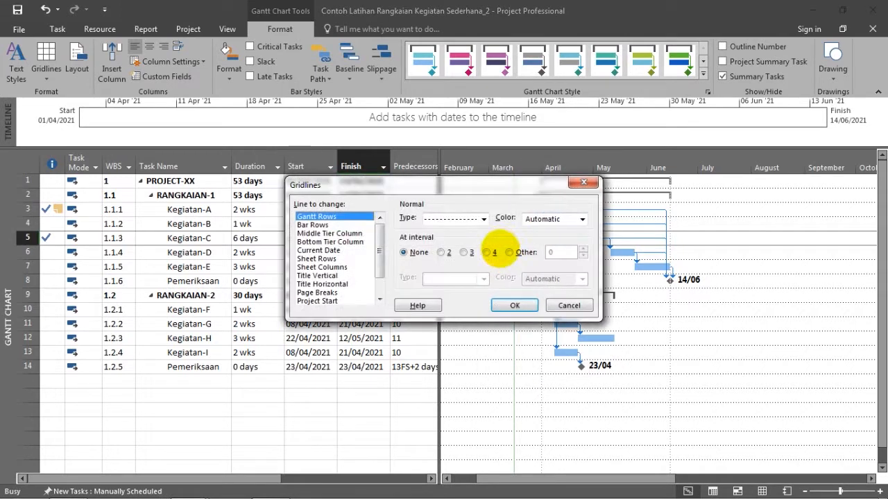
click(569, 219)
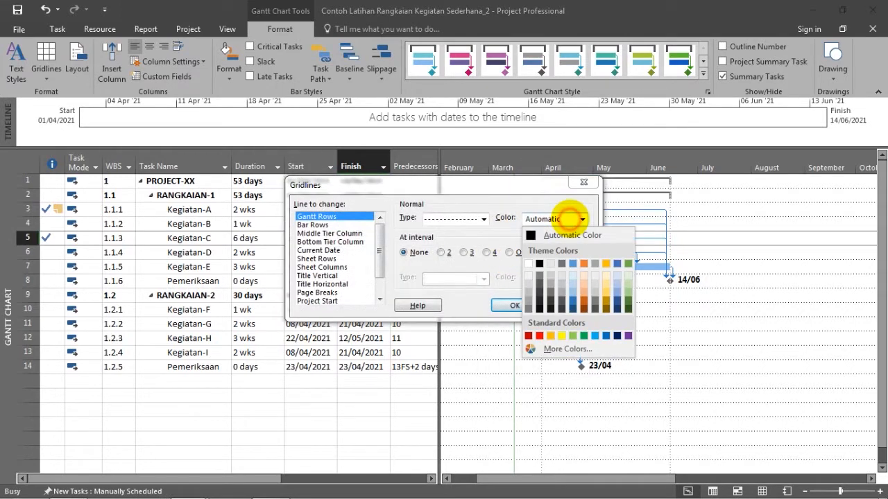
click(539, 335)
click(516, 306)
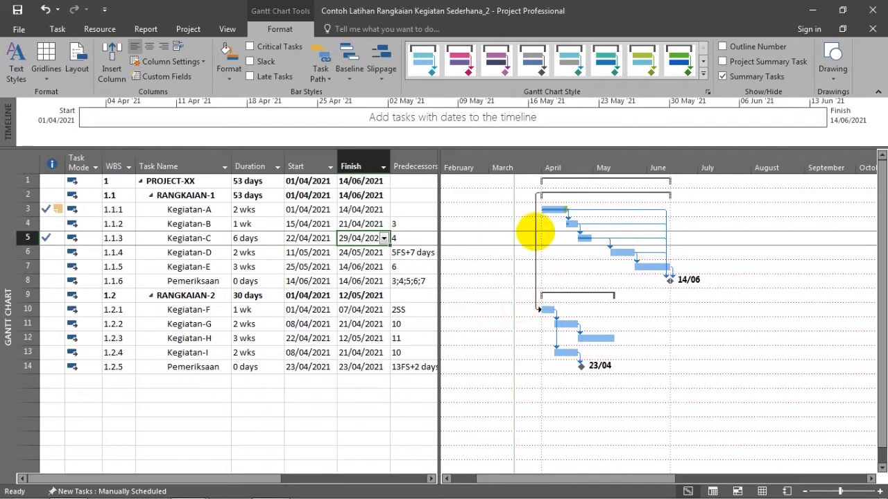
Step: Set the Gantt Rows gridline color back to Automatic Color
right_click(473, 243)
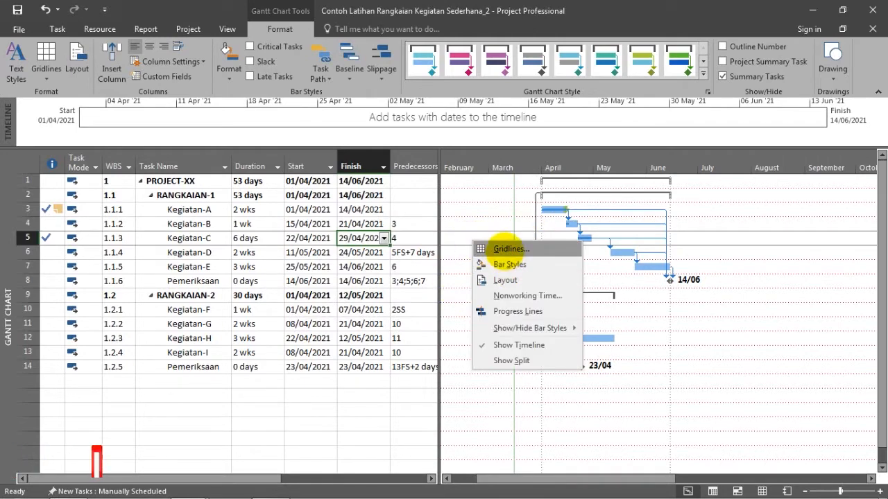
click(503, 249)
click(568, 217)
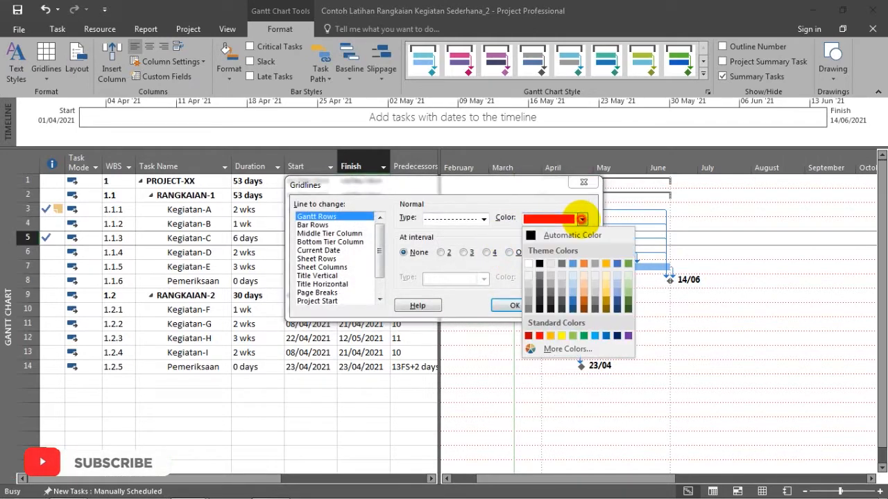
click(555, 231)
click(527, 305)
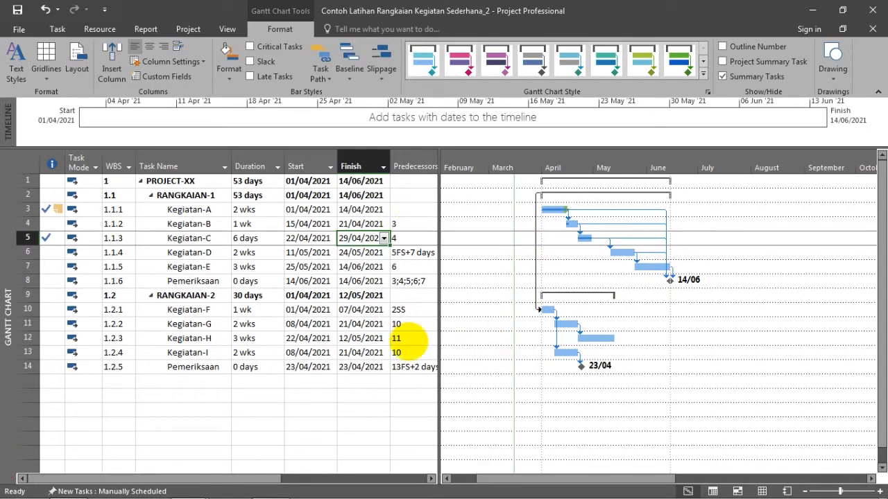
click(251, 310)
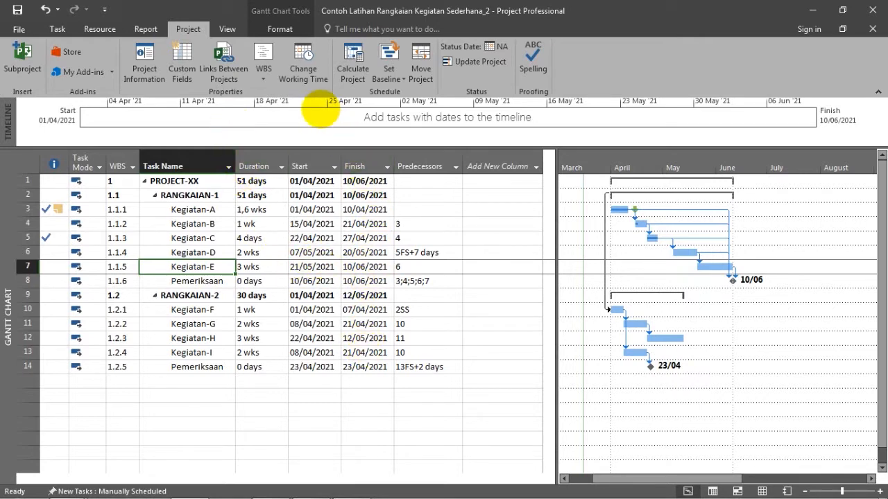
Step: Open the Change Working Time settings and choose the Kalender Proyek calendar
click(300, 73)
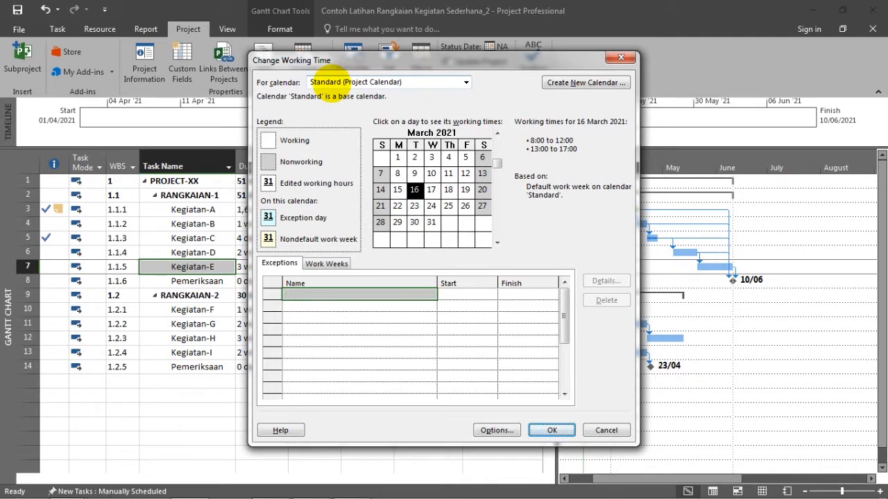
click(336, 84)
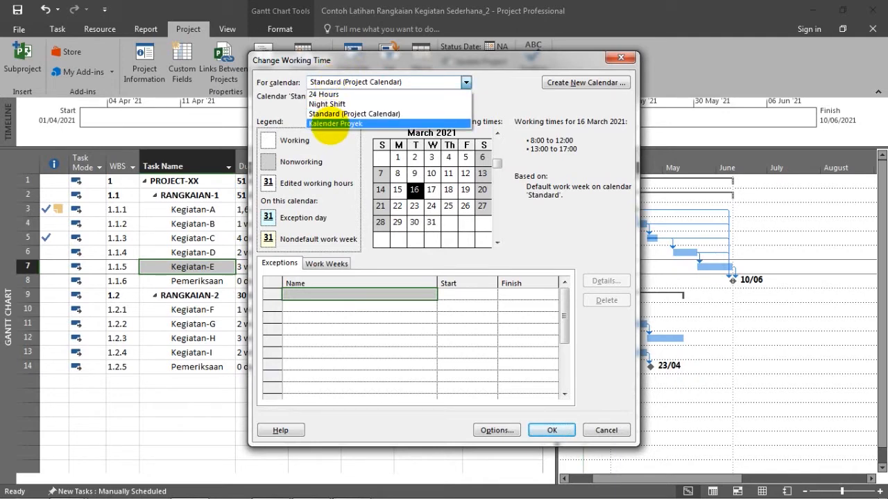
click(510, 102)
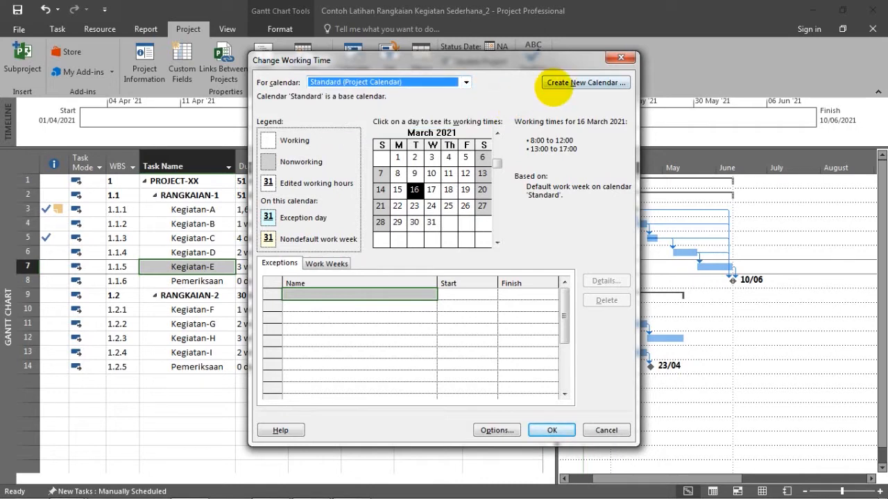
click(558, 82)
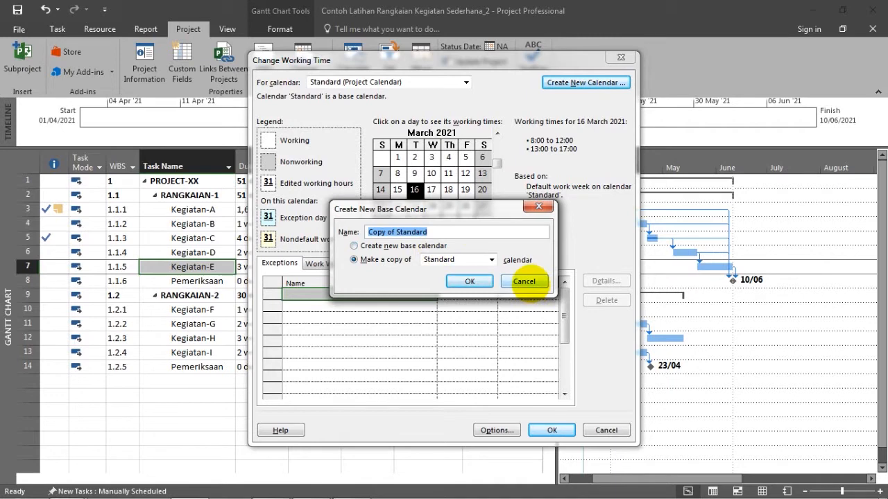
click(524, 281)
click(464, 82)
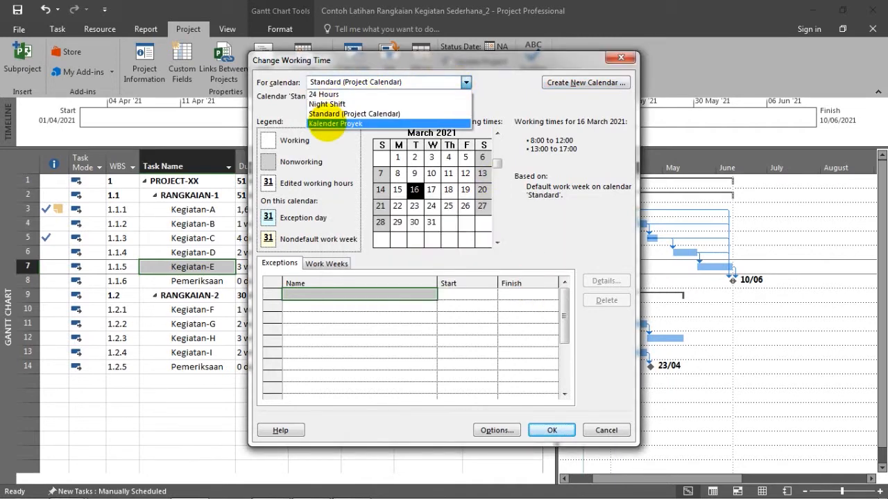
click(333, 123)
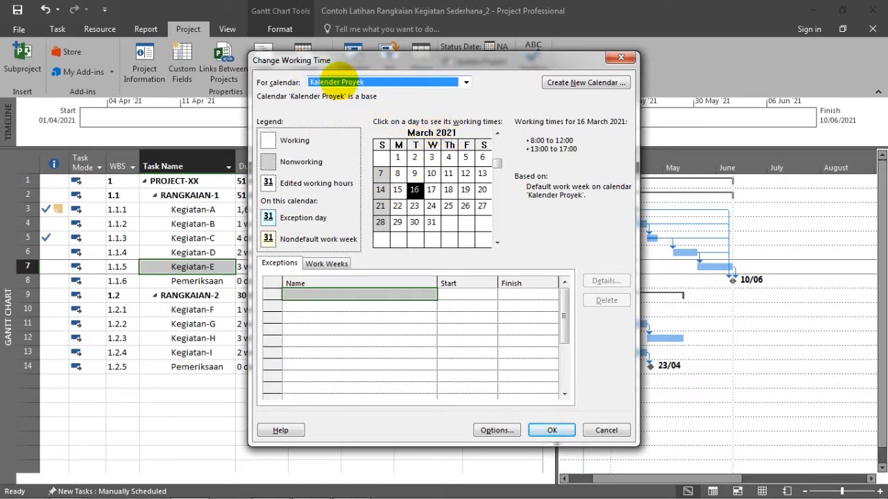
Step: Switch to PowerPoint to view the SEBELUM slide of the schedule, and return to the working time settings in Project
drag(421, 61, 242, 56)
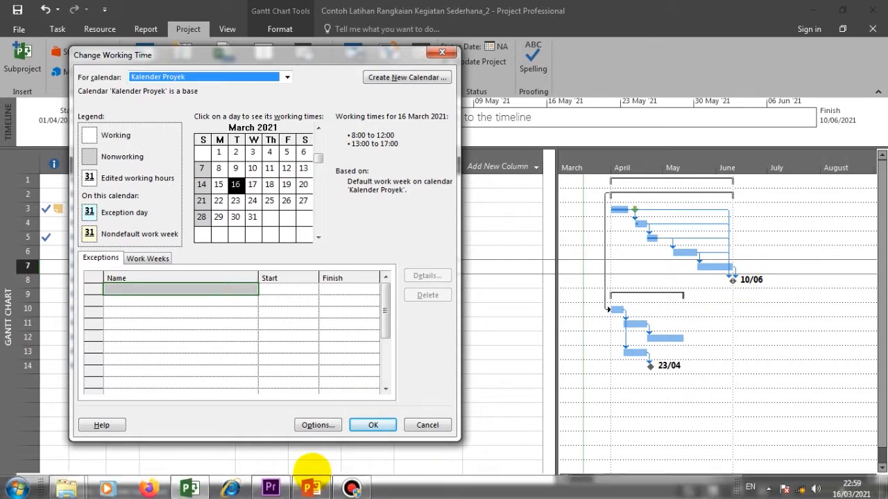
click(311, 486)
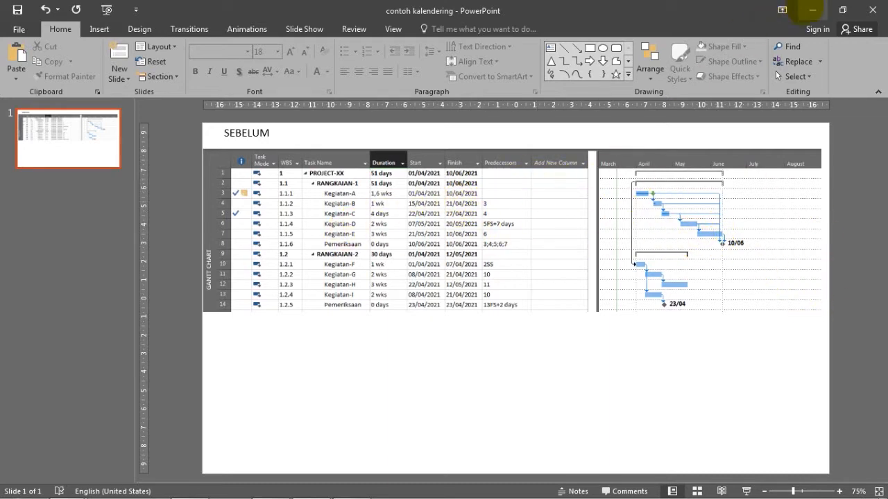
mouse_move(238, 489)
click(190, 487)
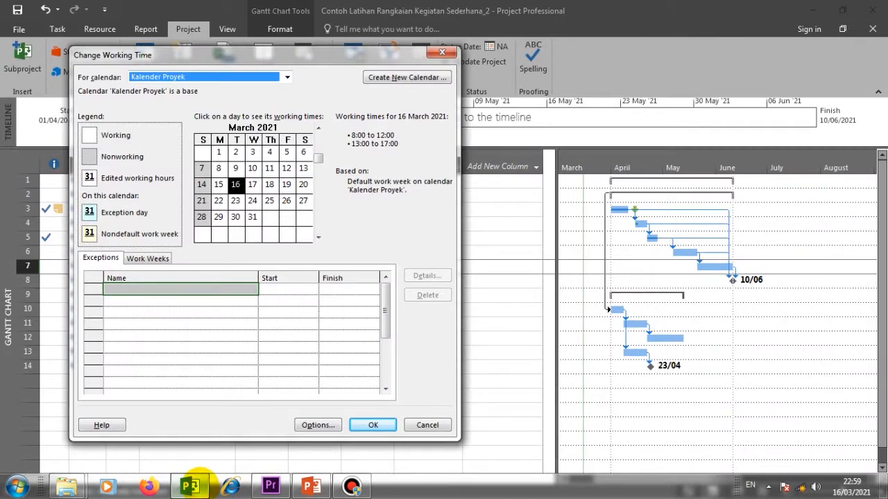
drag(349, 59, 523, 47)
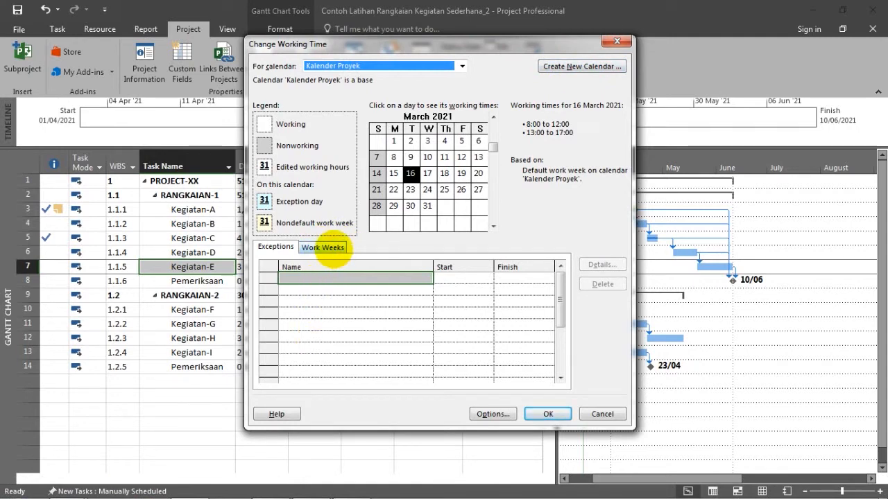
Step: Examine the working times of Saturday and Sunday in Kalender Proyek's default work week
click(324, 248)
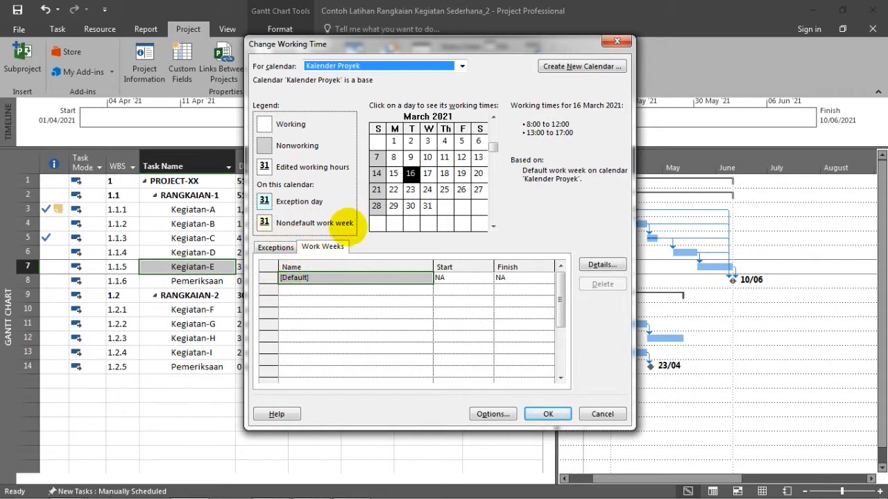
click(601, 264)
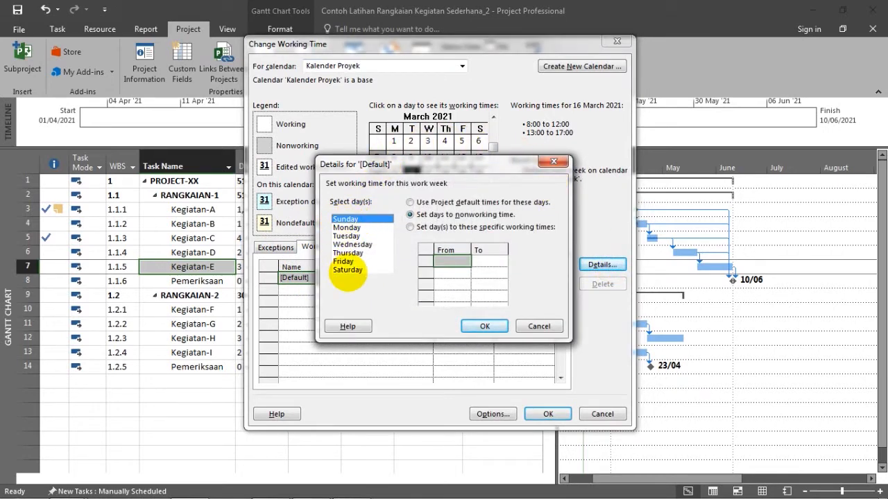
click(348, 270)
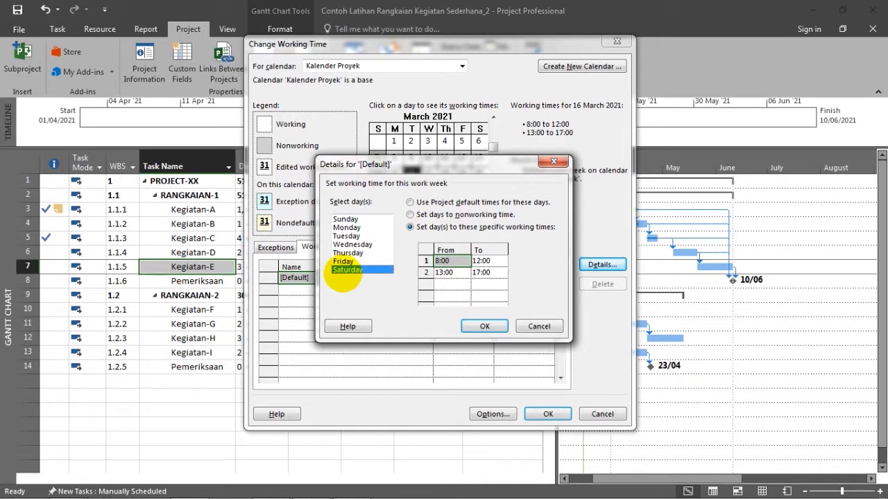
click(344, 219)
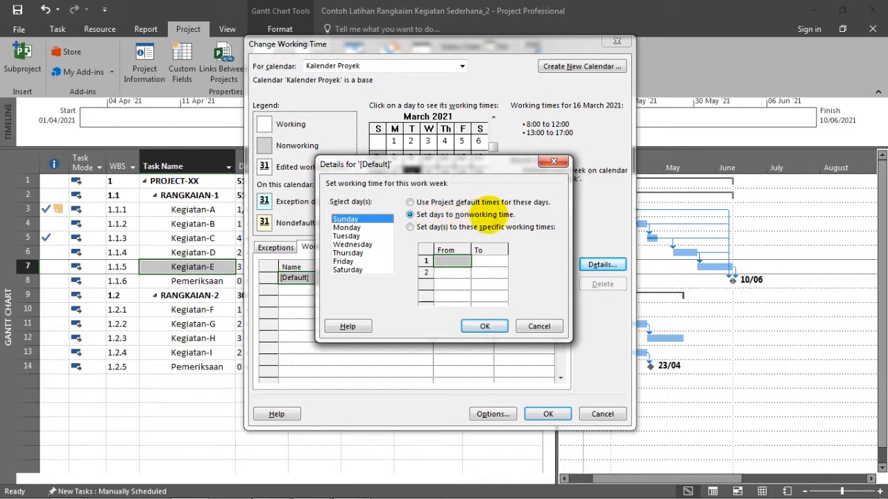
click(539, 325)
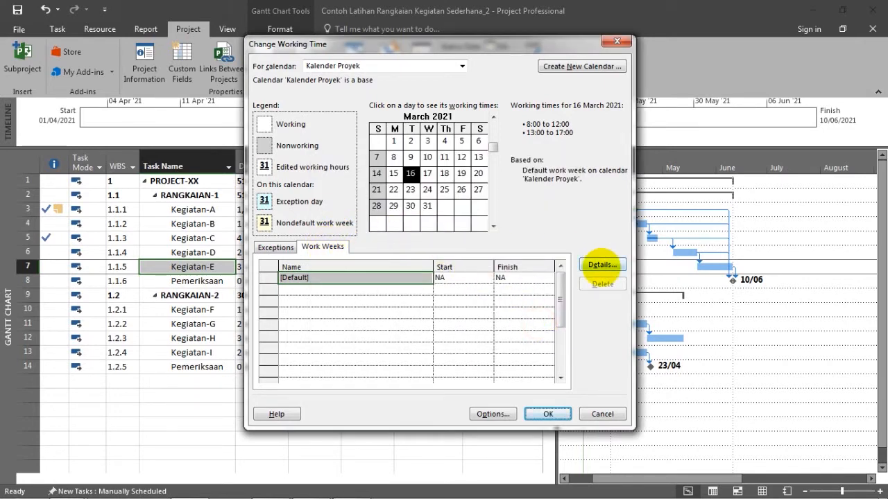
Step: In the default work week, set Saturday to nonworking time and switch it back to specific working times
click(601, 264)
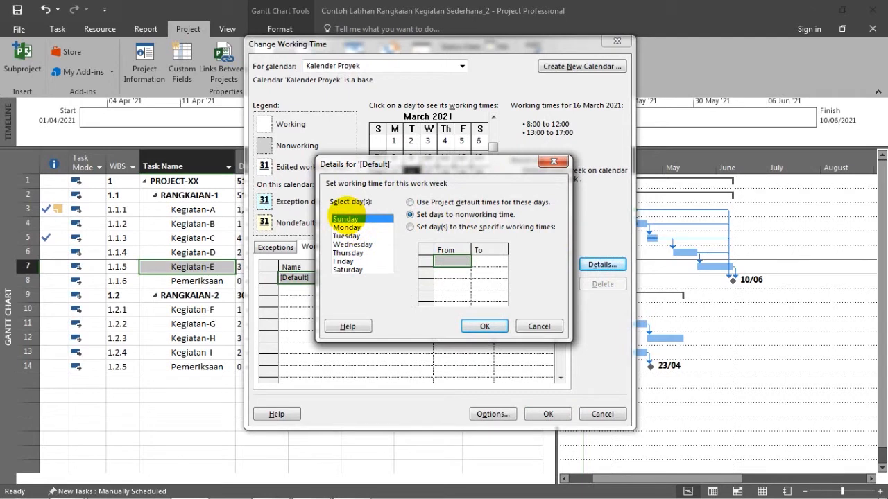
click(347, 269)
click(410, 227)
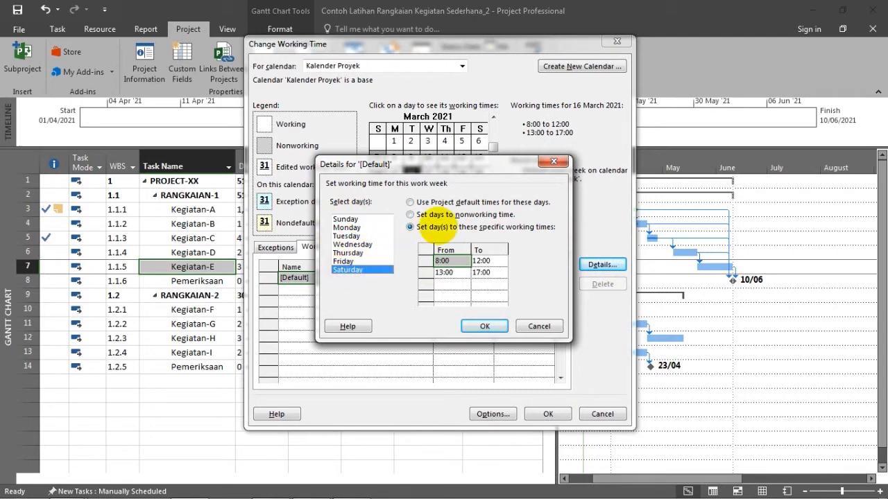
click(442, 214)
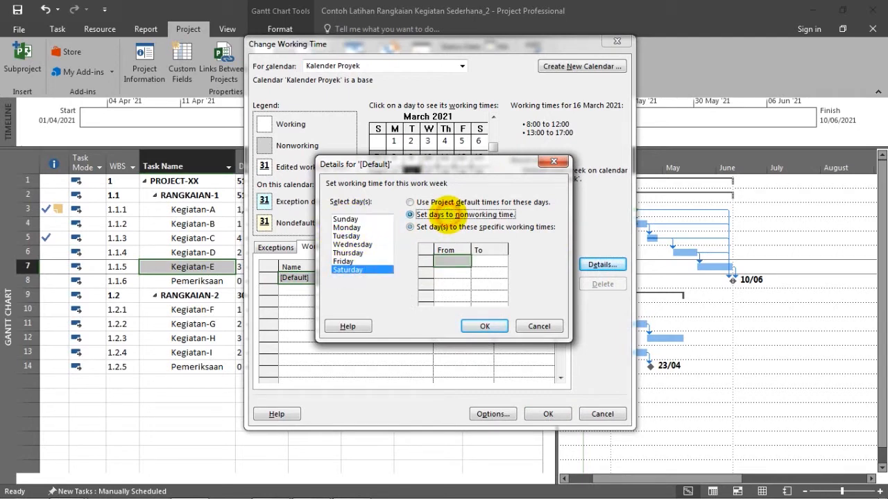
click(419, 229)
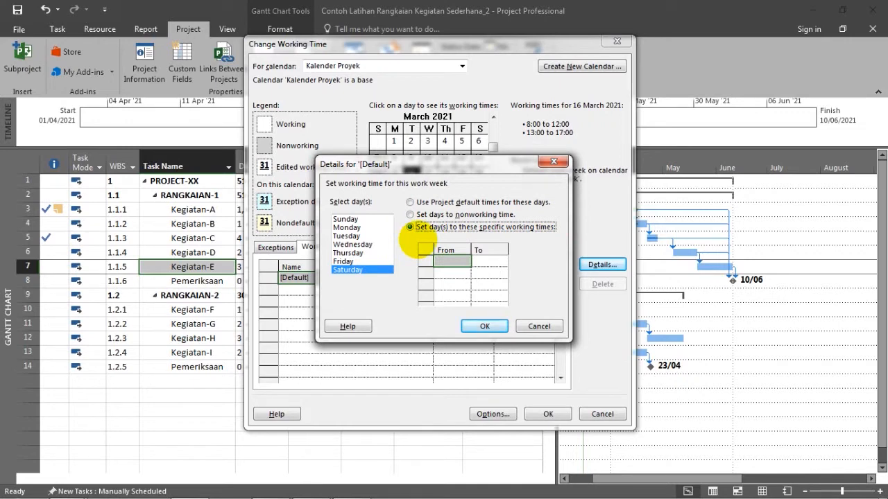
Step: Enter Saturday's first working period from 08:00 to 12:00
click(445, 262)
text(0)
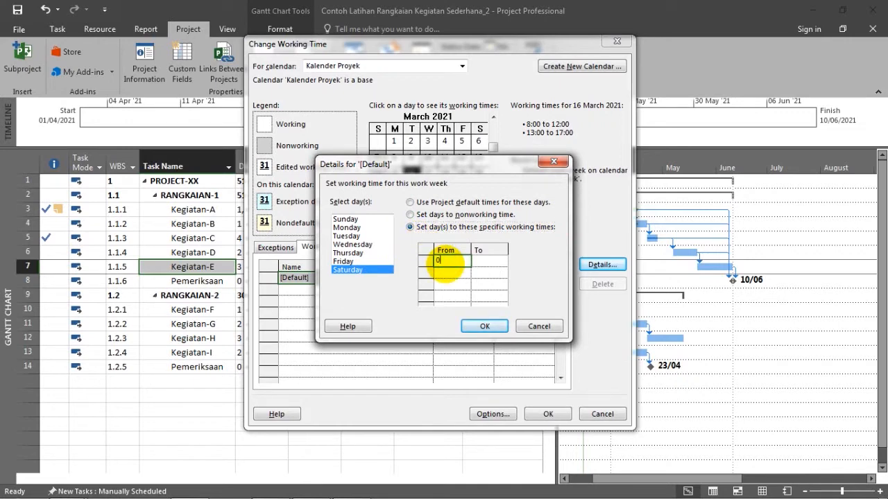
text(8)
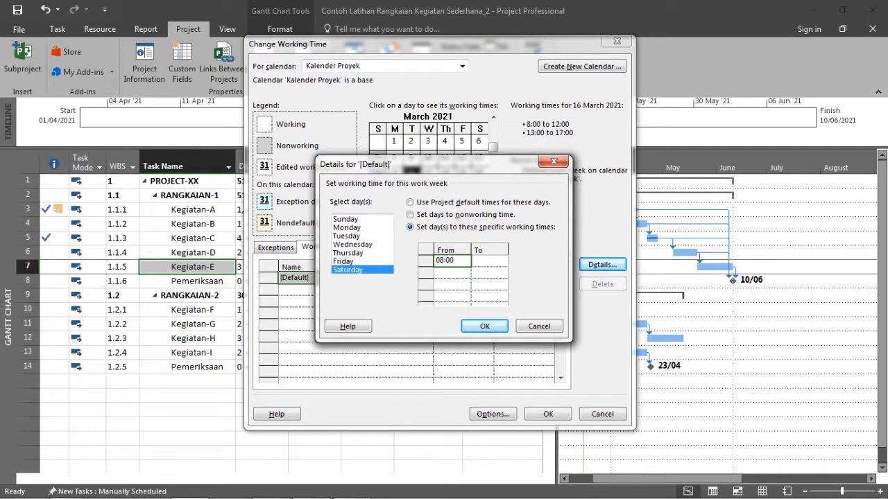
text(:00)
click(482, 262)
text(12)
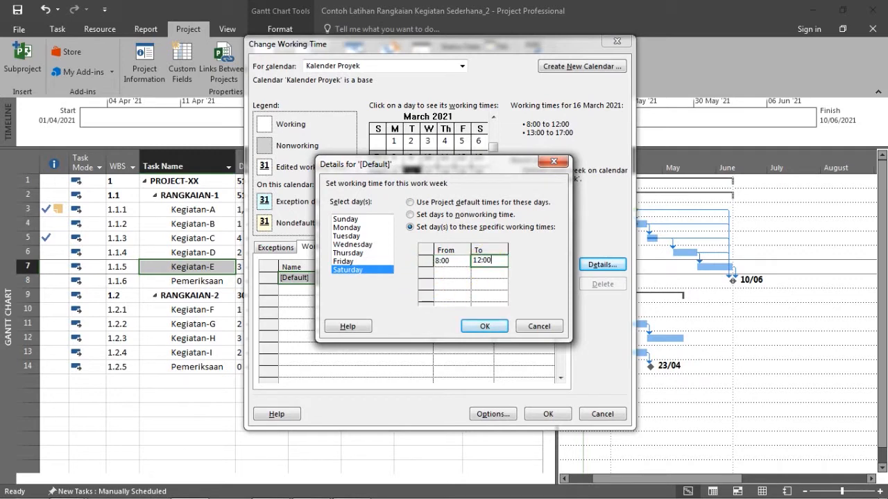
text(:00)
Step: Add a second Saturday working period from 13:00 to 17:00 and accept the work week details
click(450, 273)
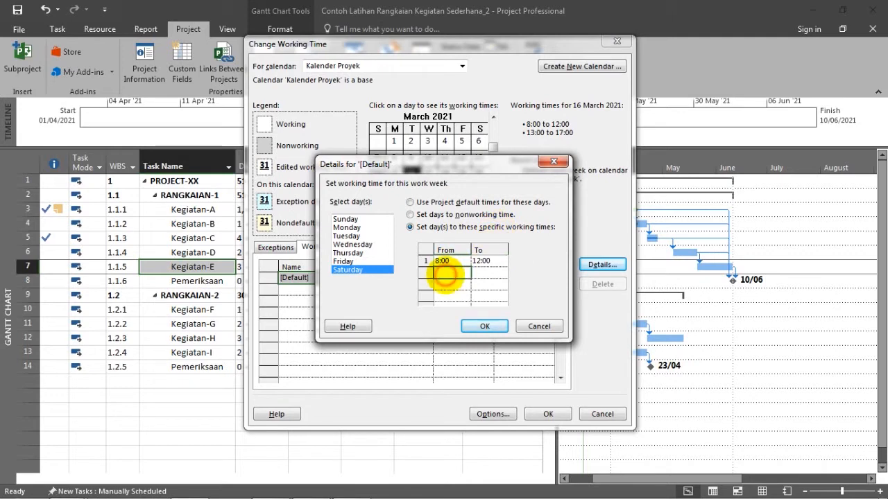
text(13:00)
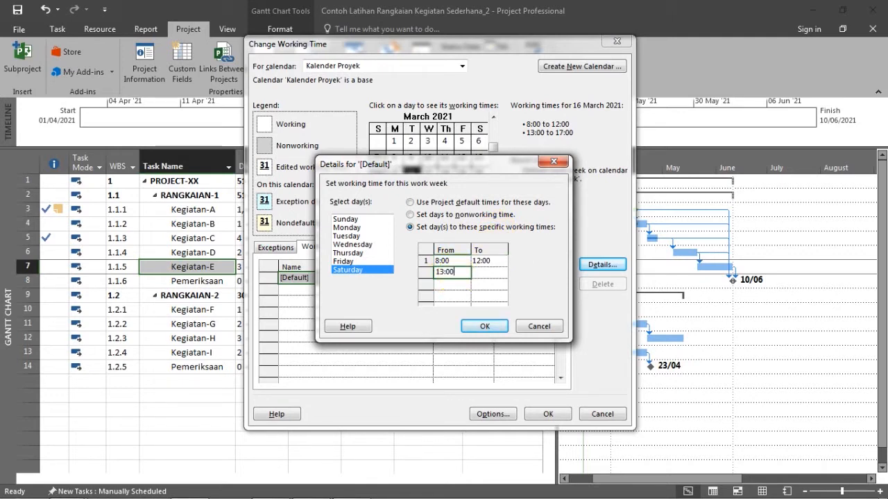
click(478, 272)
text(1)
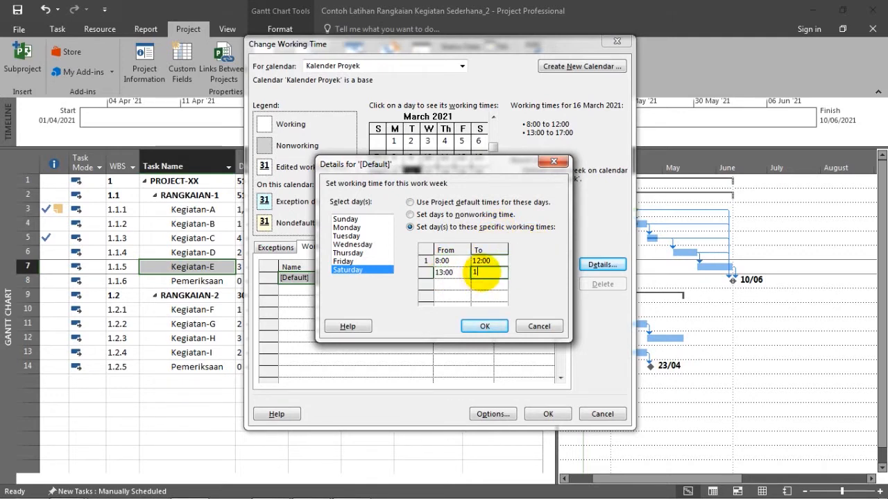
text(7)
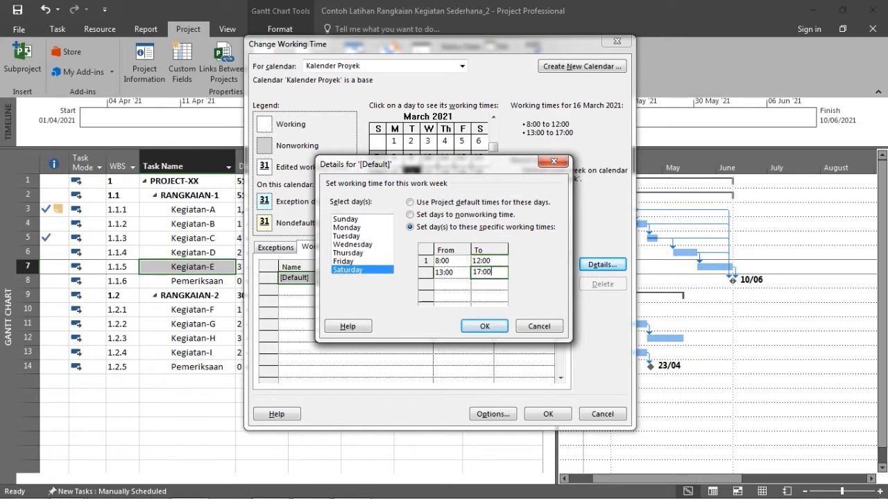
text(:00)
click(484, 326)
Step: Examine the working times set for each day from Monday to Saturday in the default work week
click(602, 264)
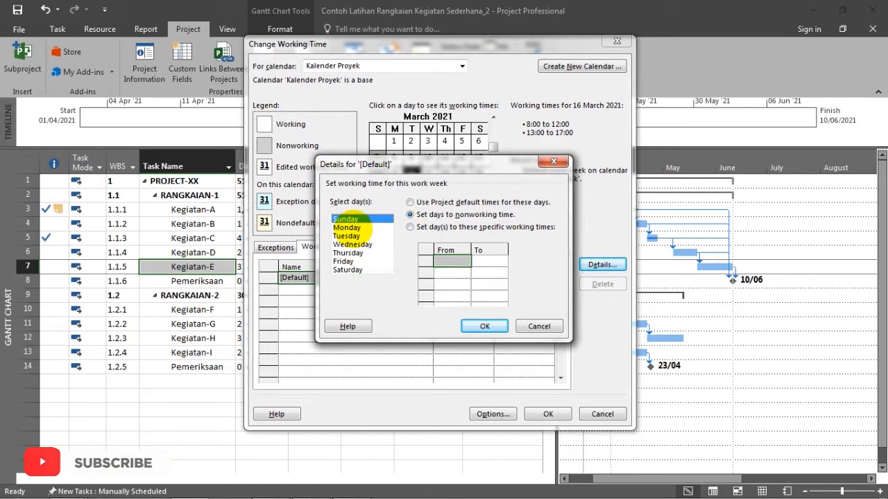
click(347, 228)
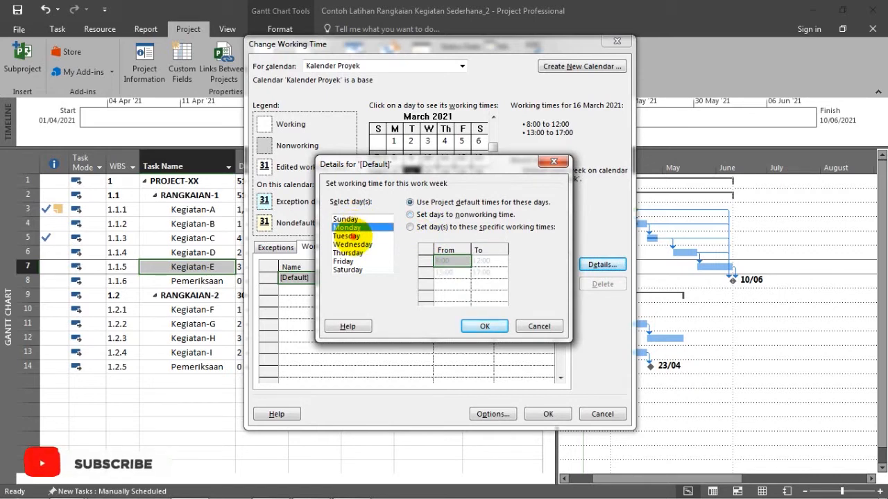
click(350, 236)
click(352, 244)
click(348, 253)
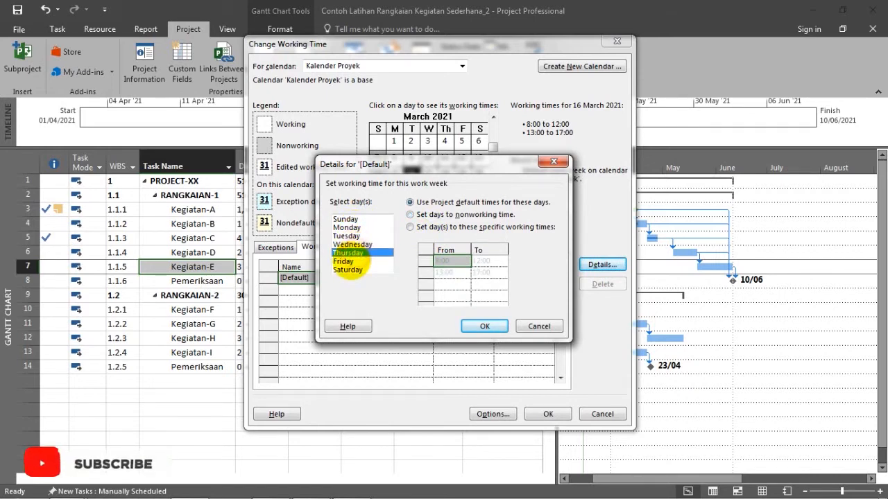
click(345, 261)
click(351, 269)
drag(350, 269, 353, 221)
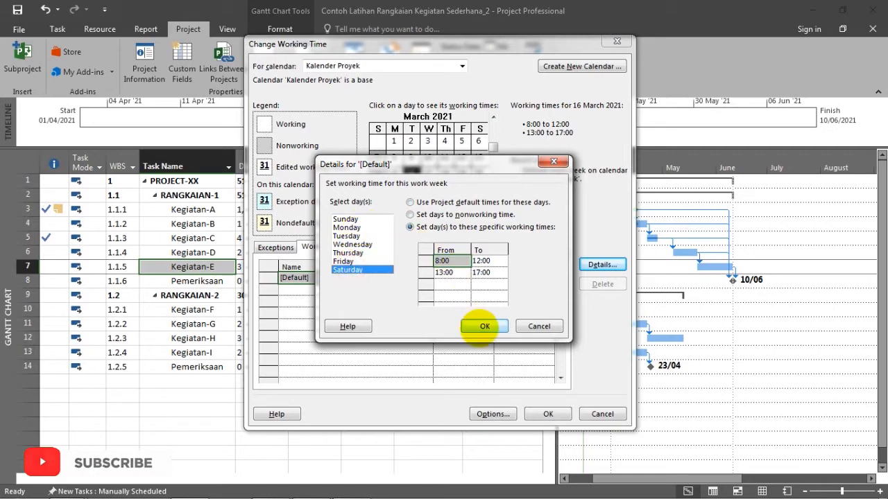
click(484, 326)
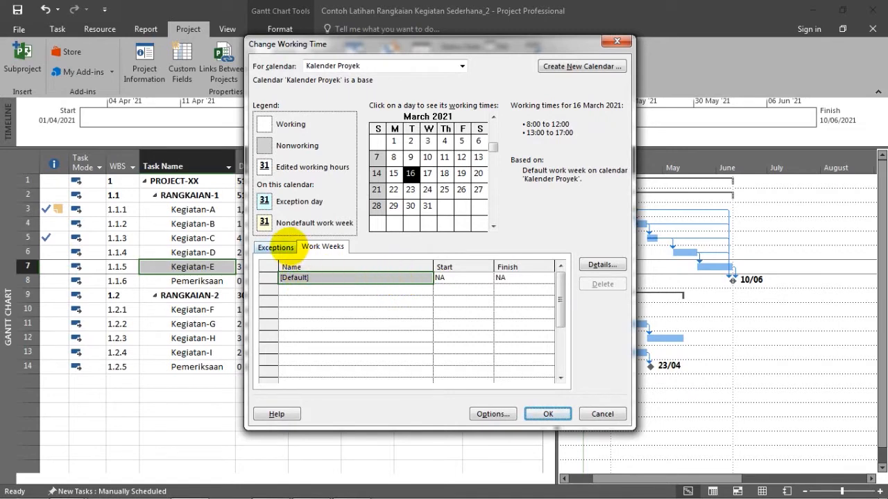
Step: Add an exception named Cuti Lebaran to the Kalender Proyek calendar
click(276, 247)
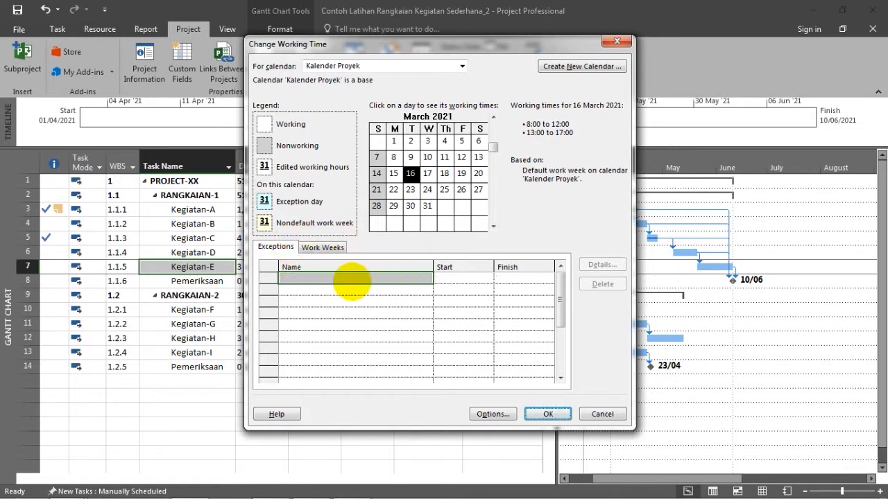
click(350, 280)
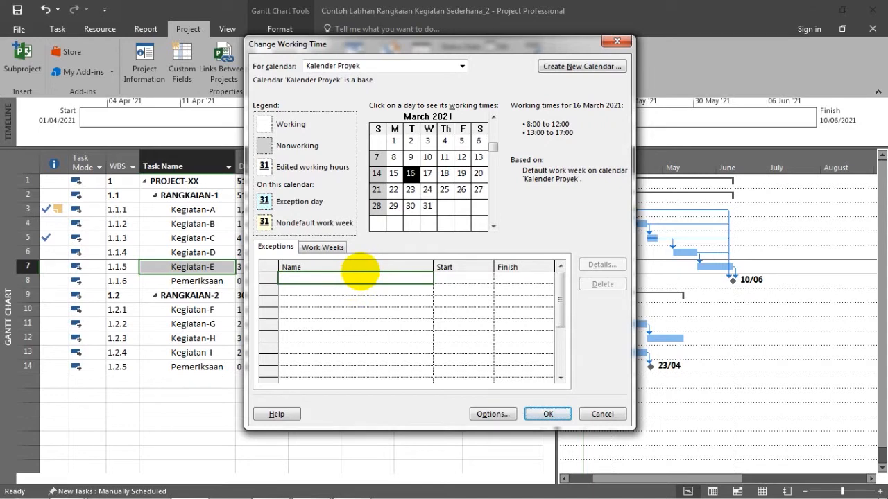
text(Cuti Lebaran)
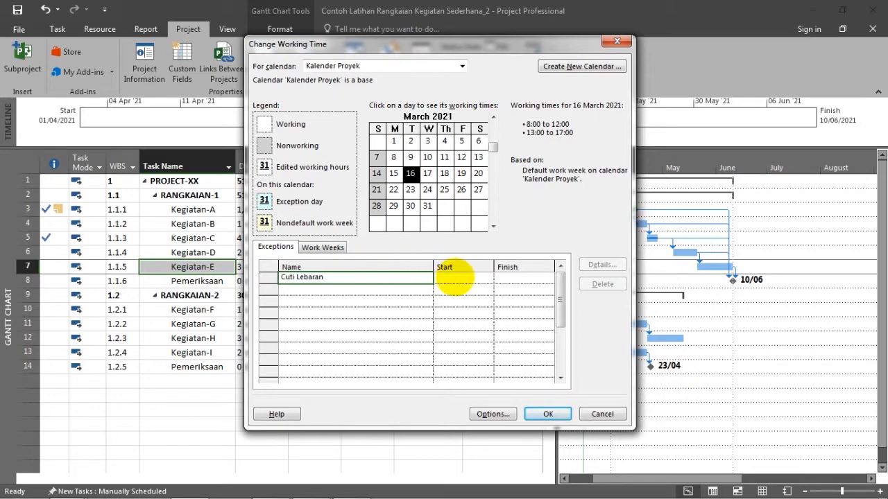
click(451, 276)
Step: Set the Cuti Lebaran exception to start on 10/05/2021 and end by 24/05/2021
click(598, 264)
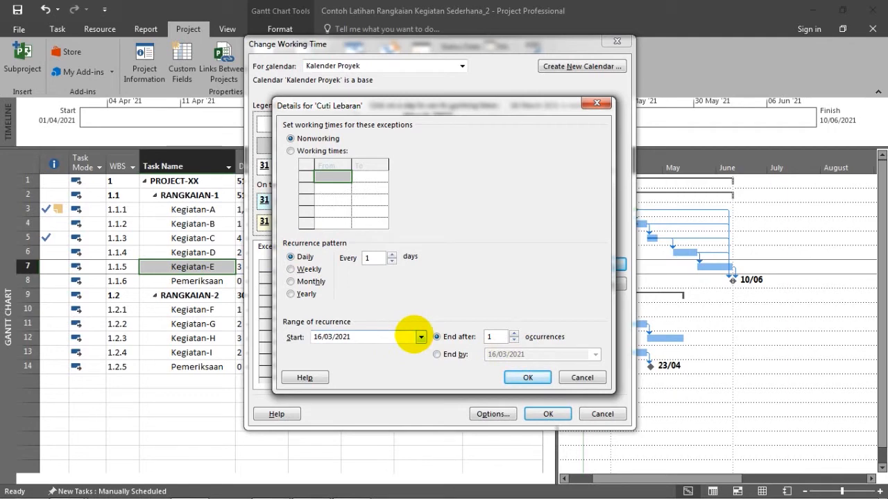
click(420, 336)
click(418, 352)
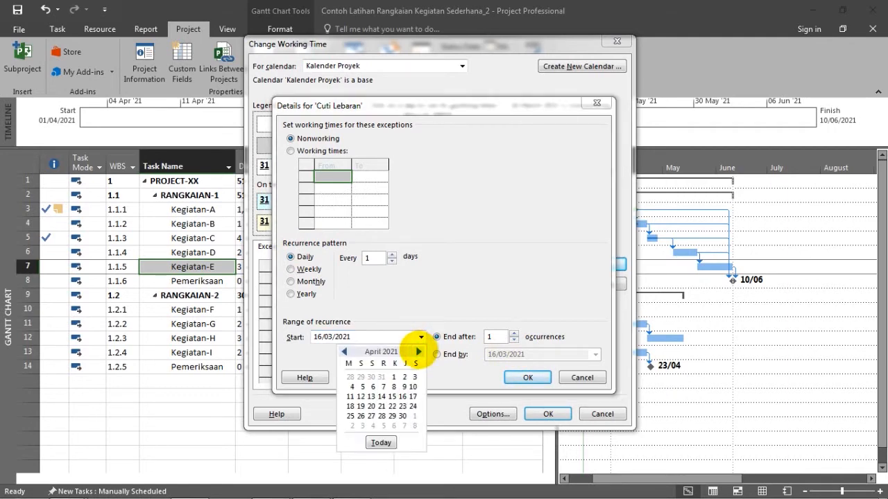
click(418, 351)
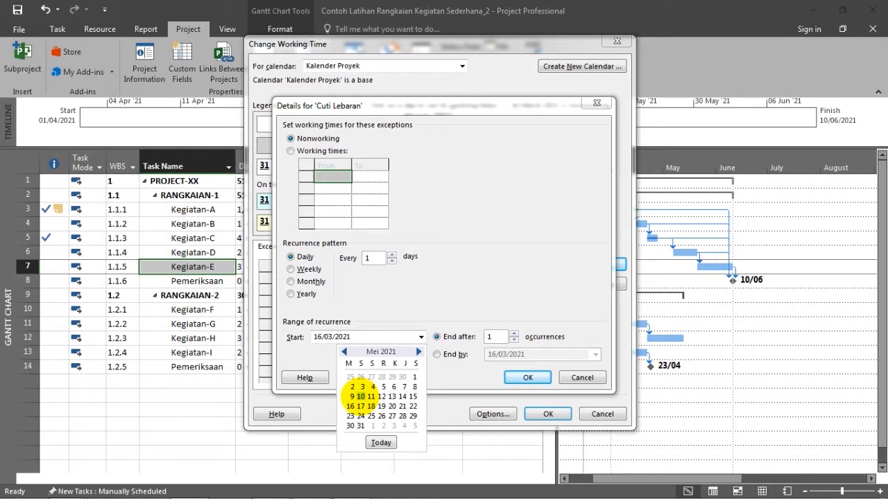
click(360, 396)
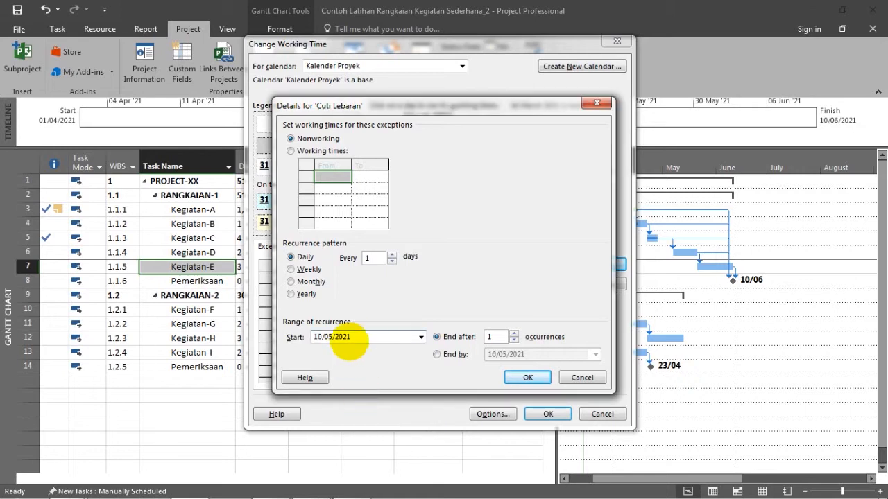
click(452, 356)
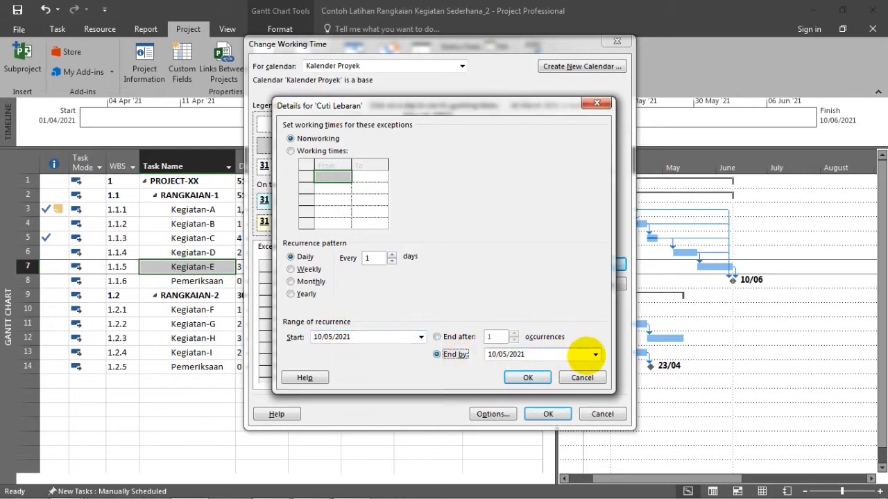
click(595, 354)
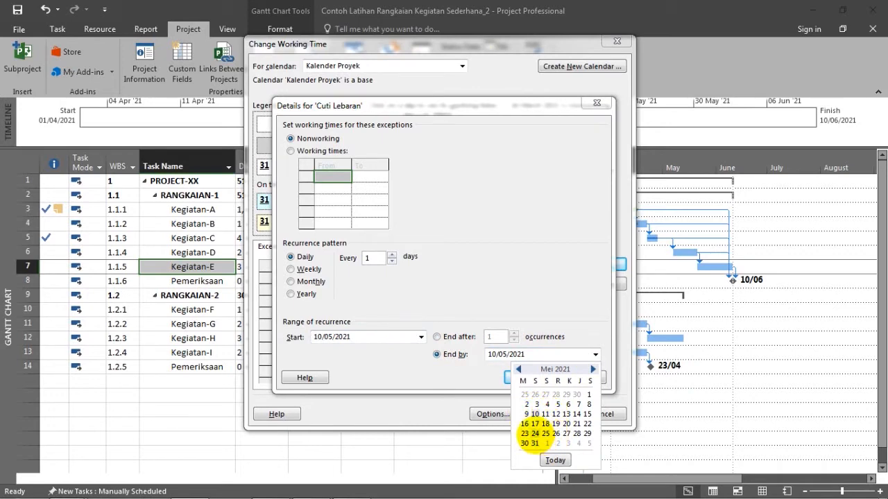
click(535, 433)
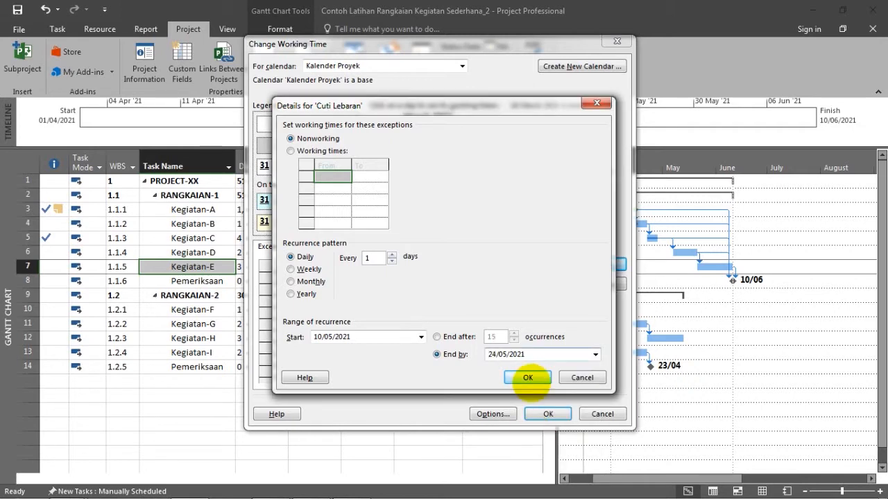
click(528, 378)
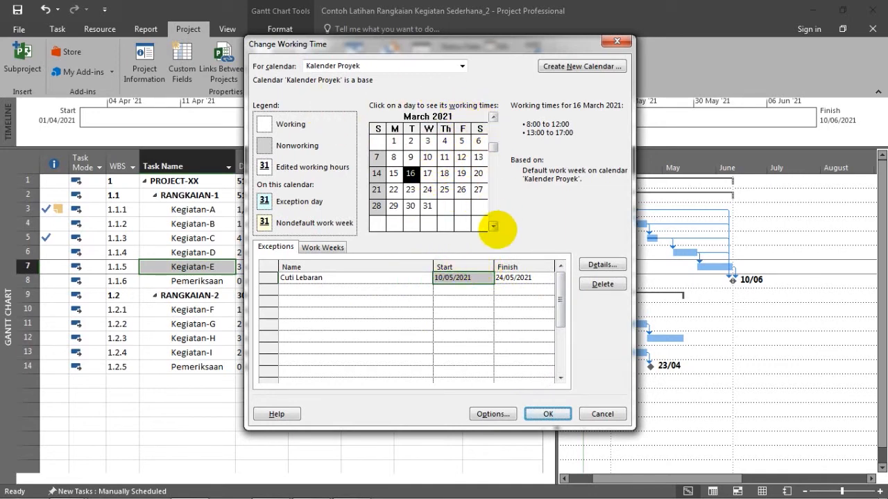
Step: Check the exception days in the May 2021 calendar and accept the working time changes
click(493, 226)
click(493, 226)
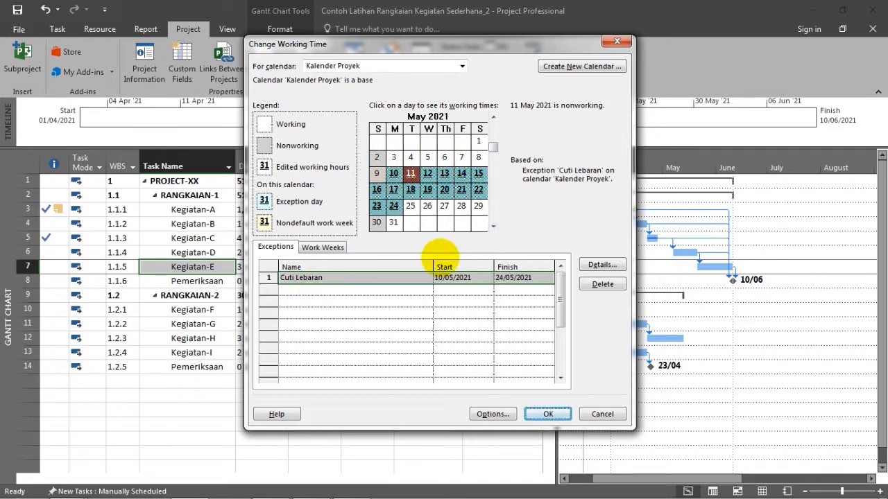
click(548, 414)
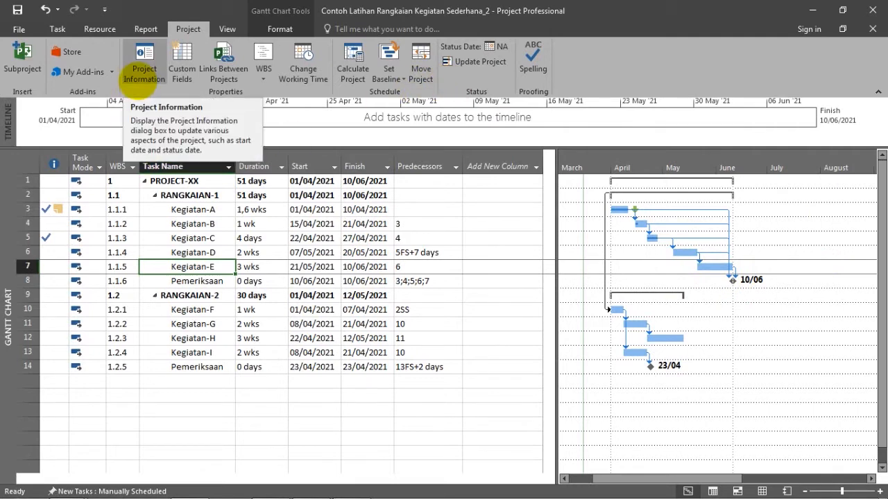
Step: Set the project's calendar to Kalender Proyek in the project information
click(143, 70)
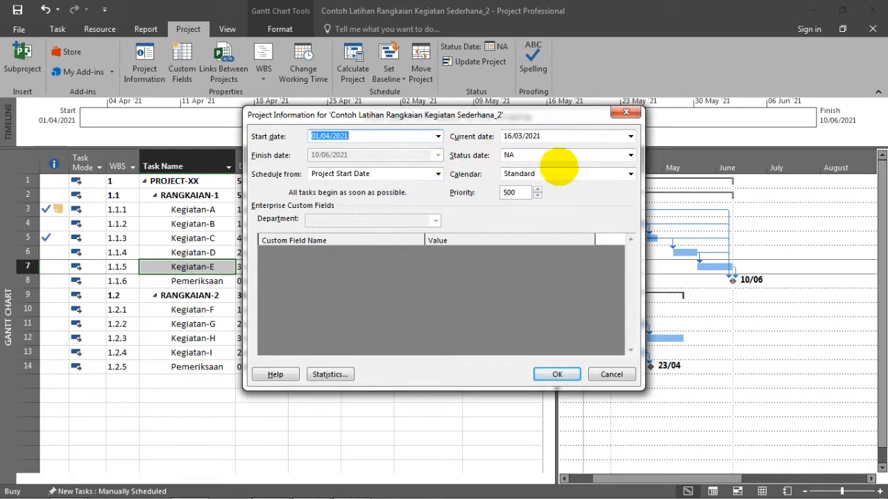
click(630, 173)
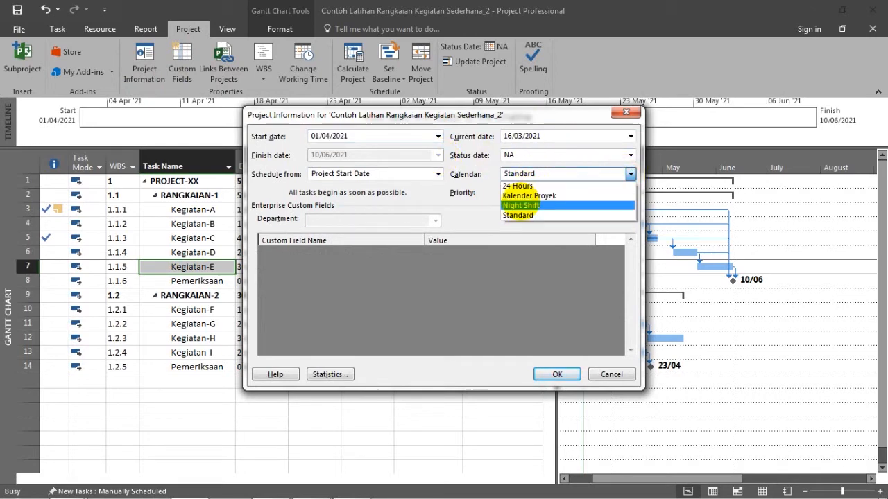
click(522, 195)
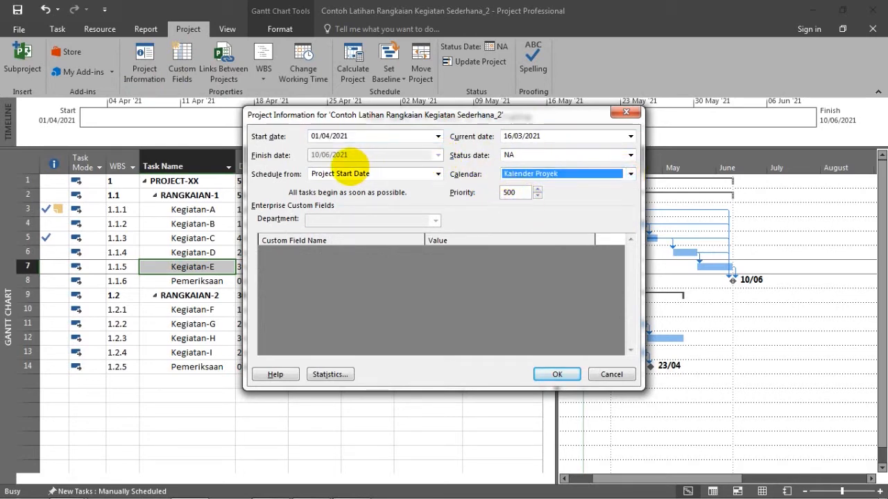
click(557, 374)
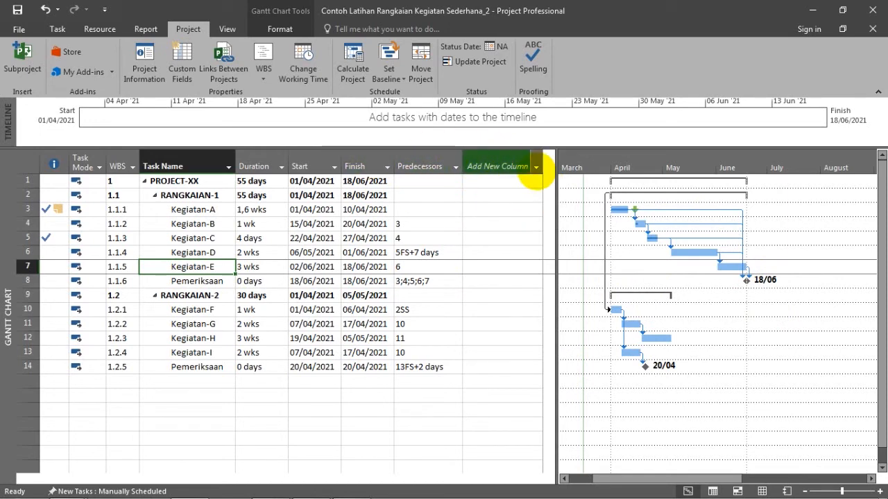
Step: Add a Task Calendar column to the task table after Predecessors
click(535, 167)
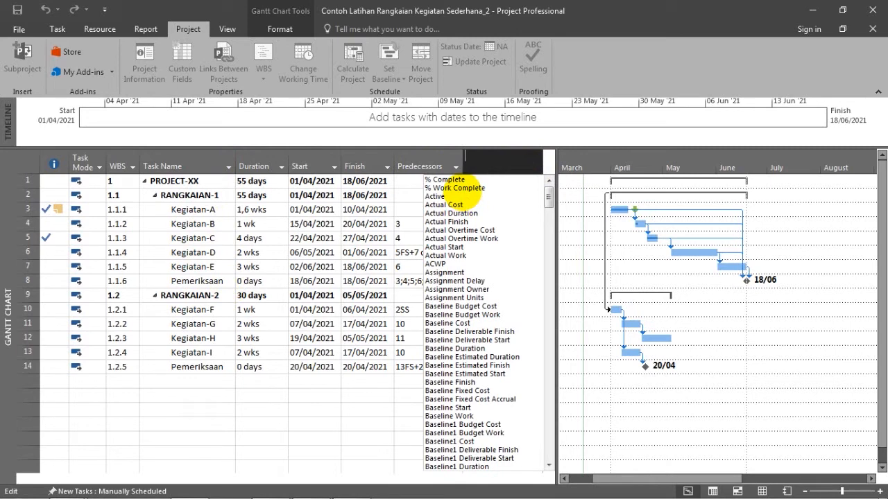
text(task Calendar)
key(Return)
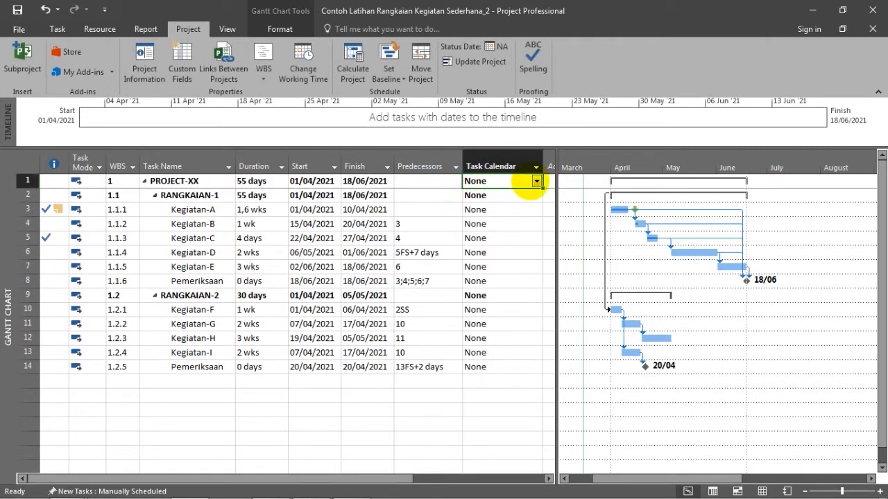
Step: Set the task calendar of PROJECT-XX, RANGKAIAN-1 and Kegiatan-A to Kalender Proyek
click(536, 181)
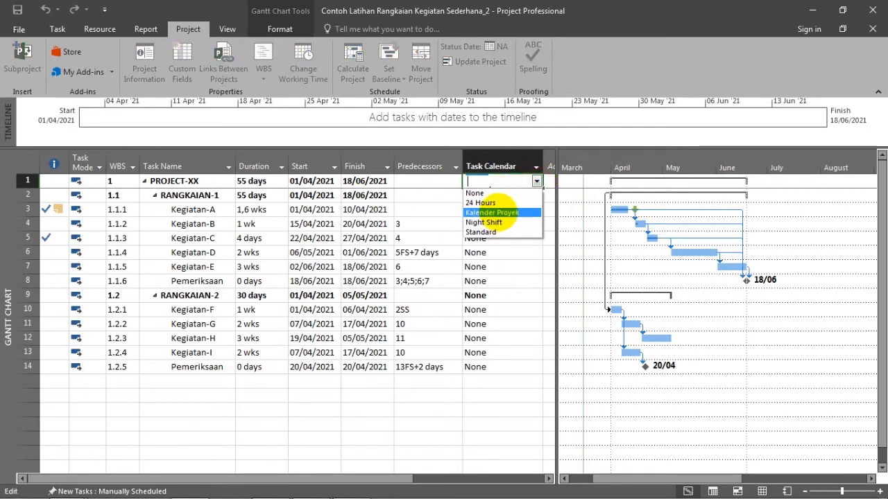
click(498, 214)
click(500, 195)
click(536, 194)
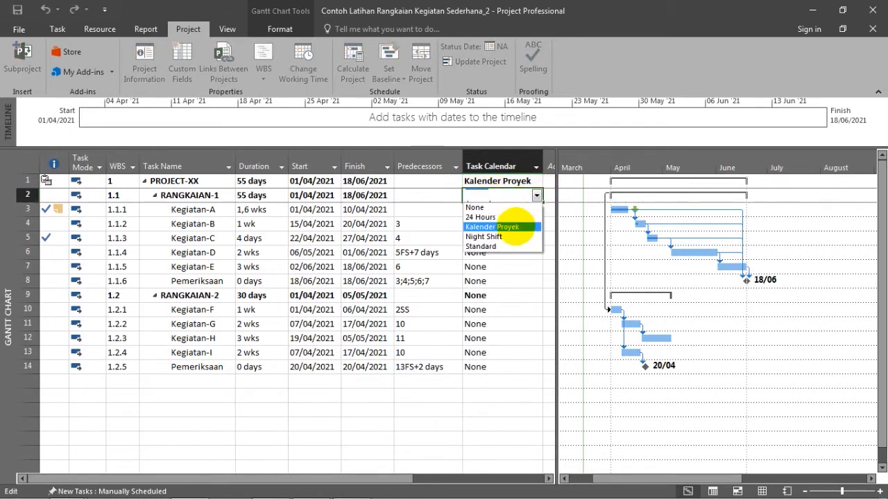
click(510, 226)
click(520, 209)
click(536, 210)
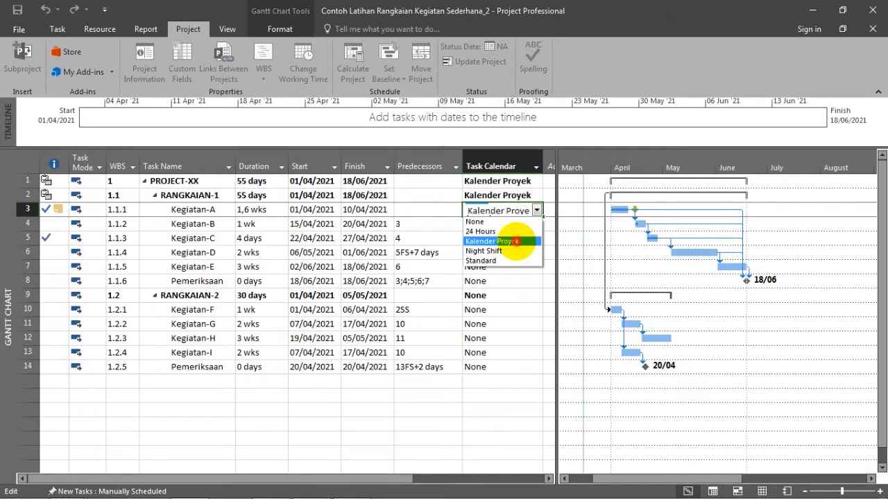
click(511, 242)
click(384, 242)
Step: Assign Kalender Proyek as the task calendar for Kegiatan-B, Kegiatan-C and Kegiatan-D
click(527, 223)
click(536, 224)
click(492, 255)
click(505, 238)
click(536, 238)
click(492, 269)
click(517, 253)
click(536, 252)
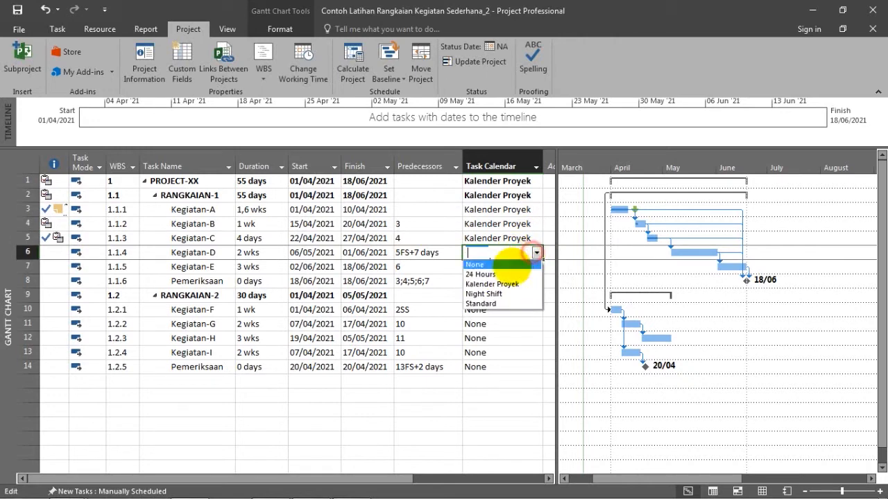
click(492, 283)
click(386, 270)
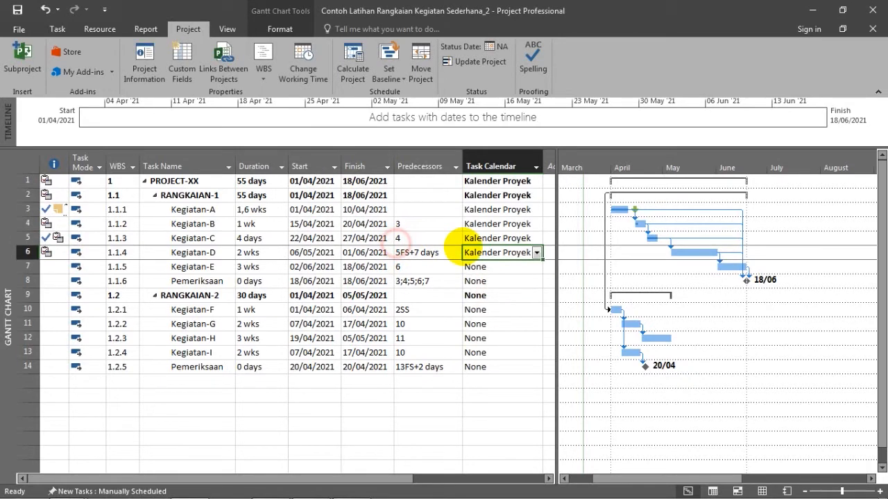
Step: Assign Kalender Proyek as the task calendar for Kegiatan-E, Pemeriksaan in RANGKAIAN-1, and the RANGKAIAN-2 summary task
click(488, 267)
click(536, 267)
click(499, 297)
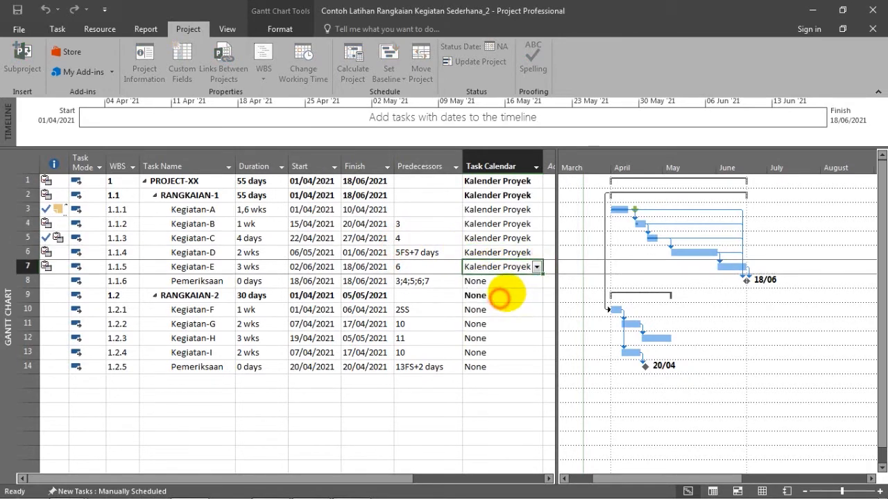
click(509, 282)
click(536, 281)
click(502, 311)
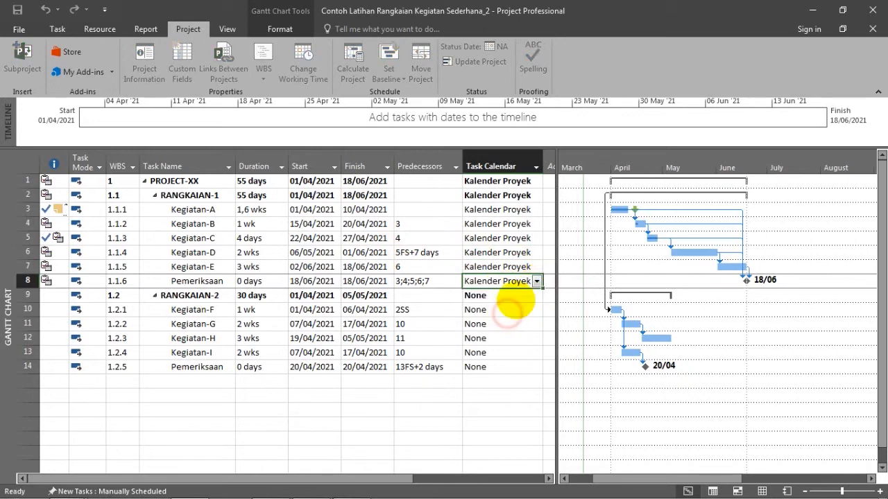
click(513, 295)
click(536, 295)
click(507, 325)
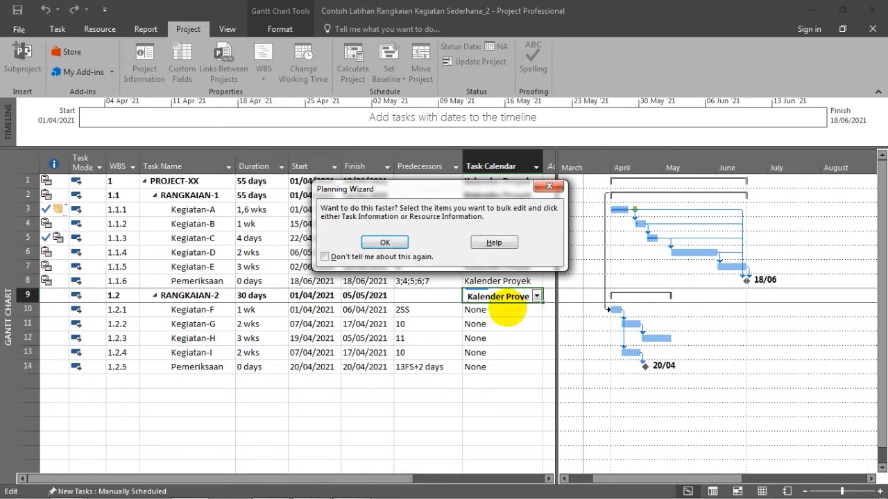
click(383, 242)
Step: Set the task calendar of Kegiatan-F, Kegiatan-G and Kegiatan-H to Kalender Proyek
click(507, 310)
click(536, 309)
click(529, 340)
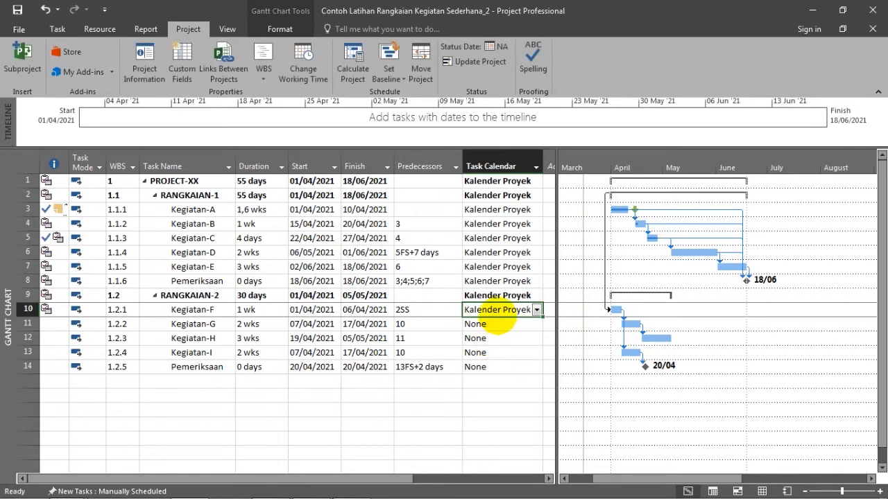
click(524, 325)
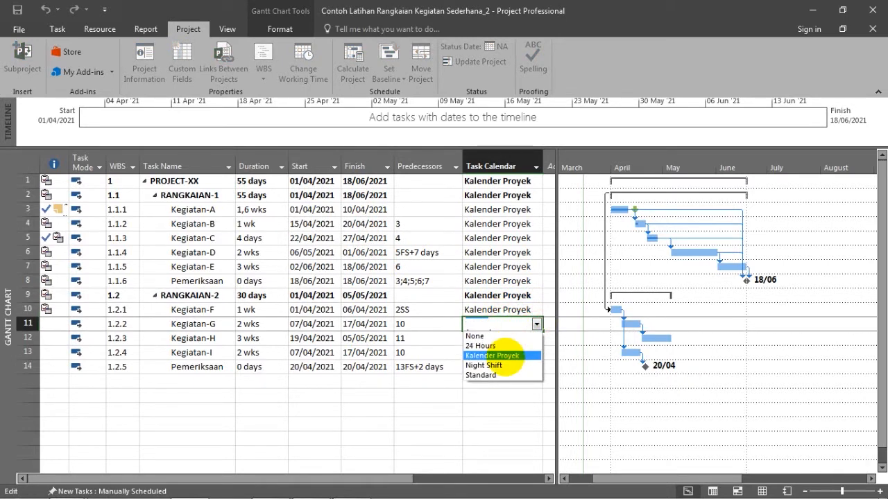
click(498, 356)
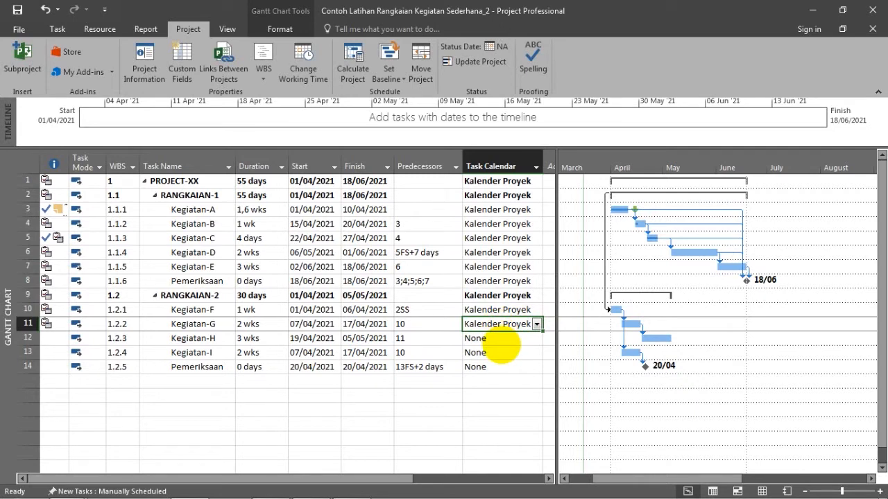
click(500, 339)
click(535, 338)
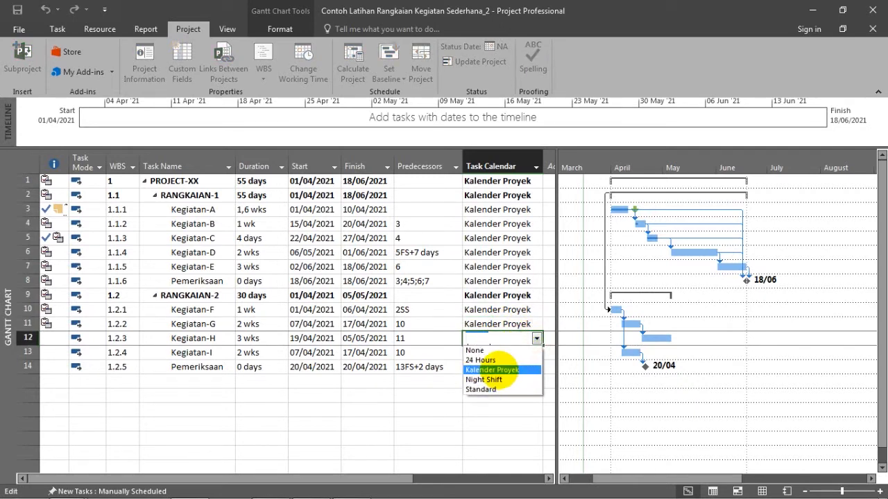
click(497, 370)
click(388, 241)
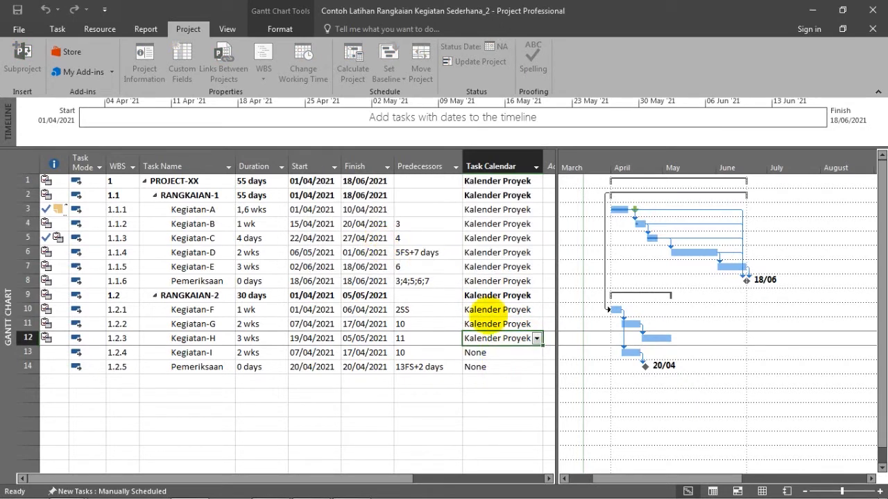
Step: Set the task calendar of Kegiatan-I and the Pemeriksaan milestone in RANGKAIAN-2 to Kalender Proyek
click(516, 352)
click(536, 353)
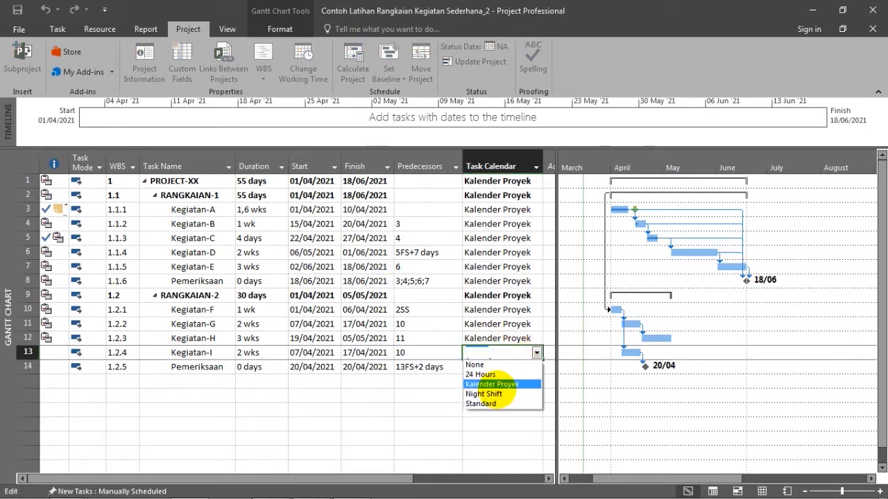
click(503, 384)
click(502, 367)
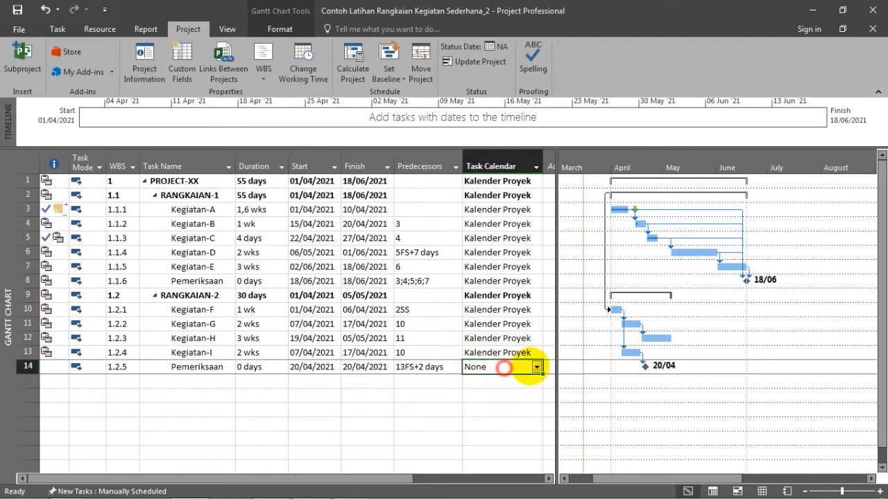
click(501, 396)
click(405, 381)
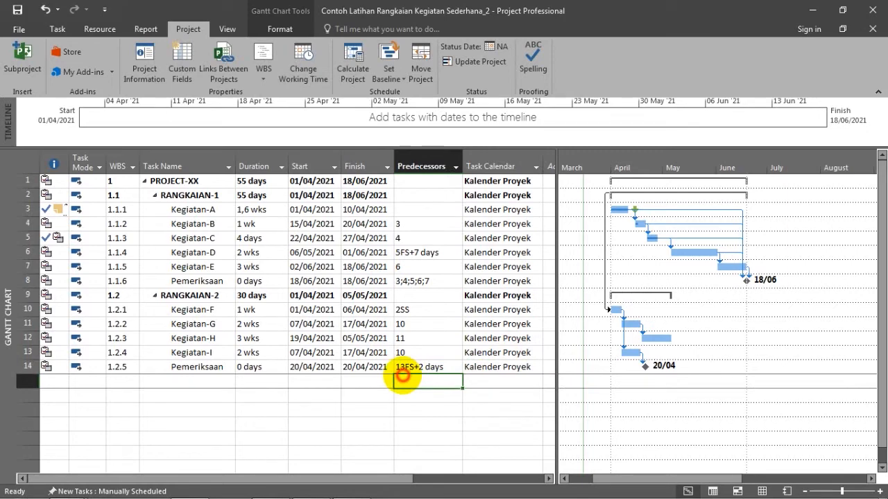
Step: Examine the options for creating a new base calendar in the working time settings and cancel them
click(301, 70)
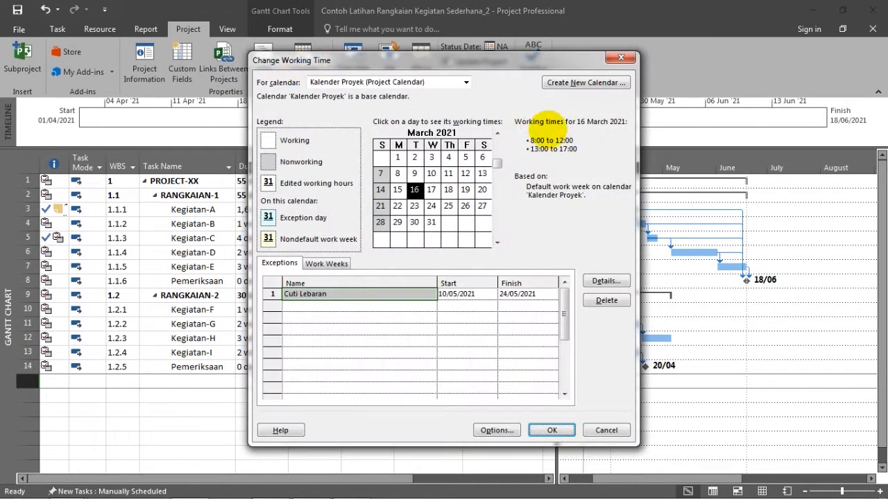
click(566, 82)
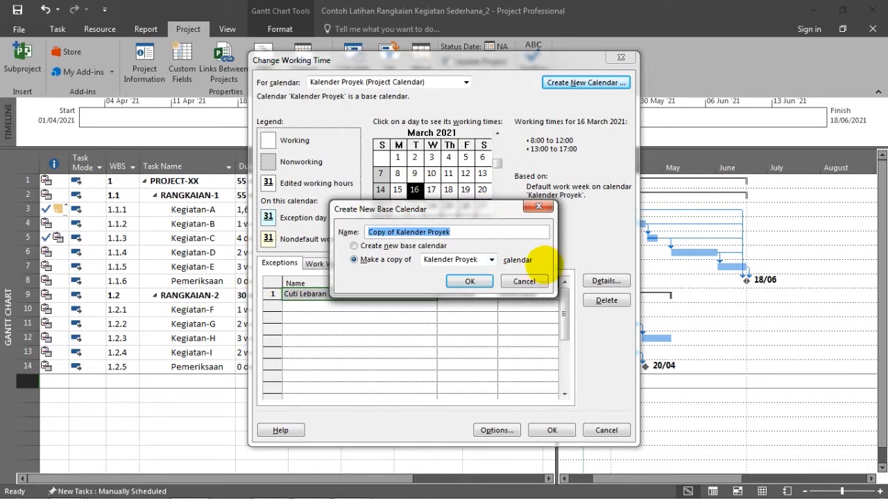
click(525, 281)
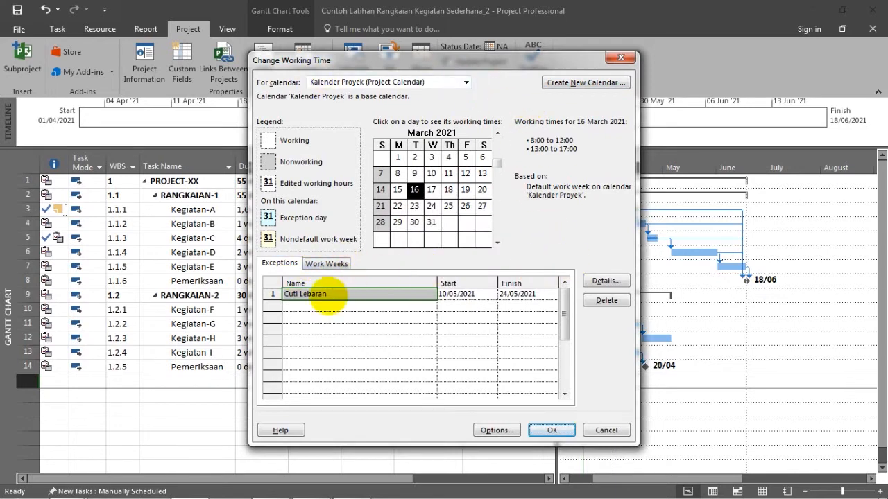
Step: Try specific working times for Monday in Kalender Proyek's default work week and discard the changes
click(326, 264)
click(603, 282)
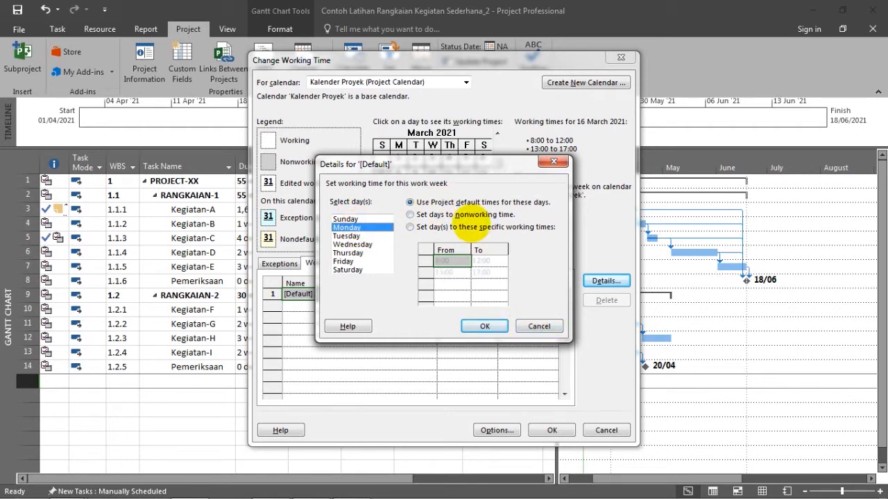
click(472, 226)
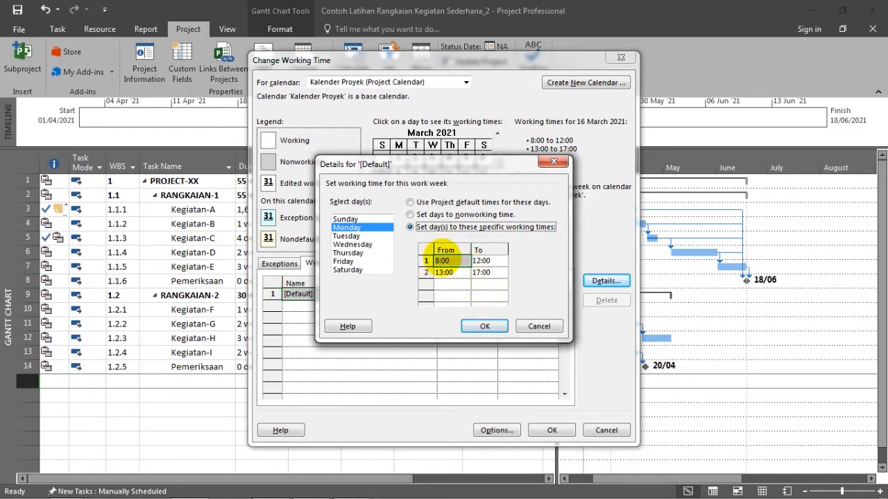
click(539, 326)
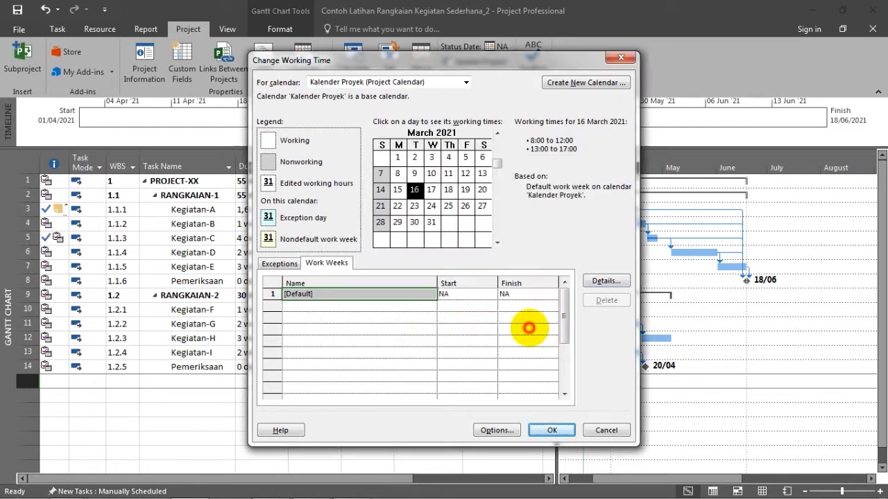
click(603, 430)
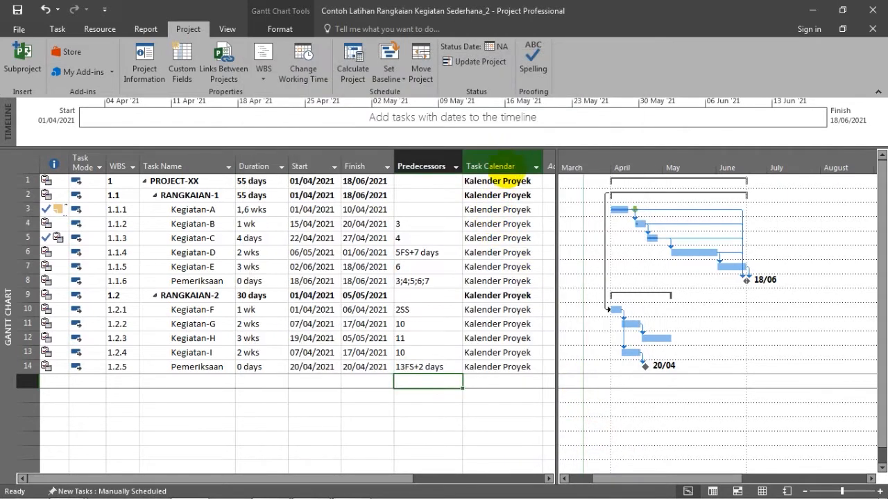
Step: Review the calendar choices for Kegiatan-A and the project calendar setting in the project information, without changing either
click(509, 209)
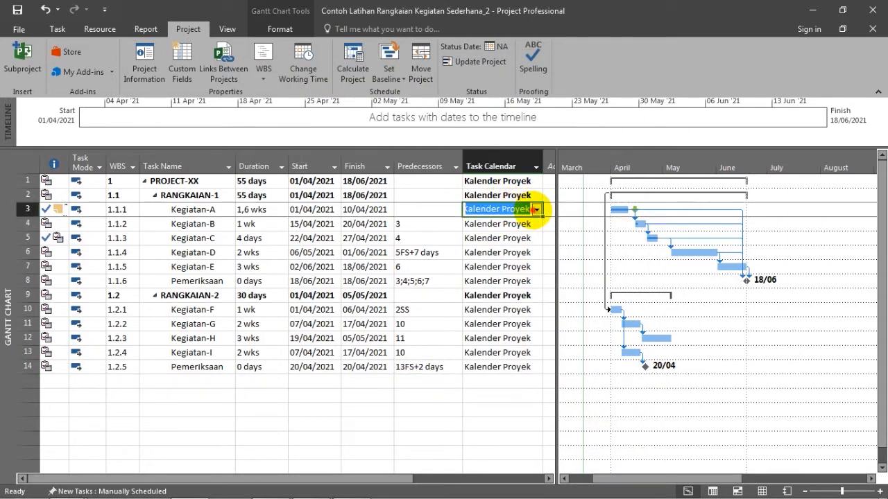
click(535, 210)
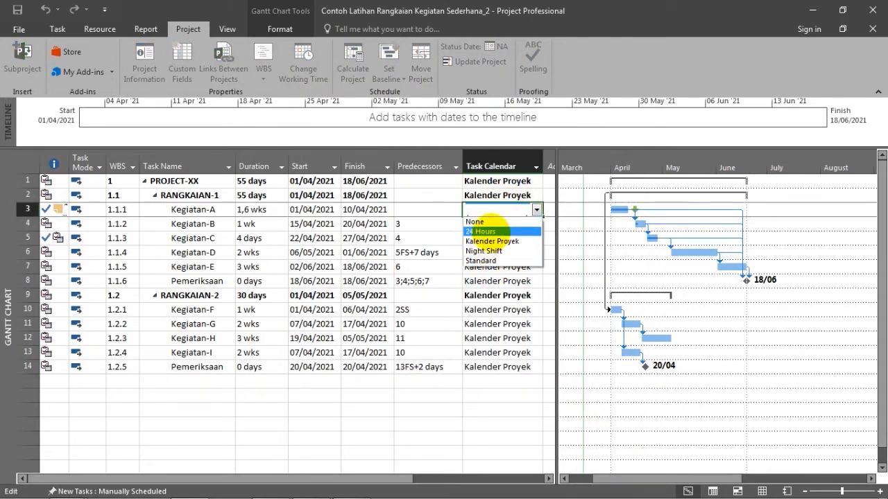
click(486, 305)
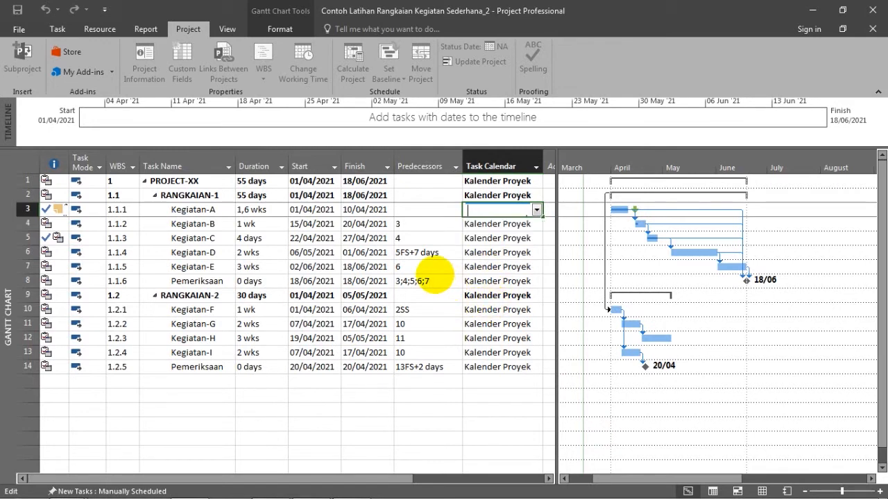
key(Escape)
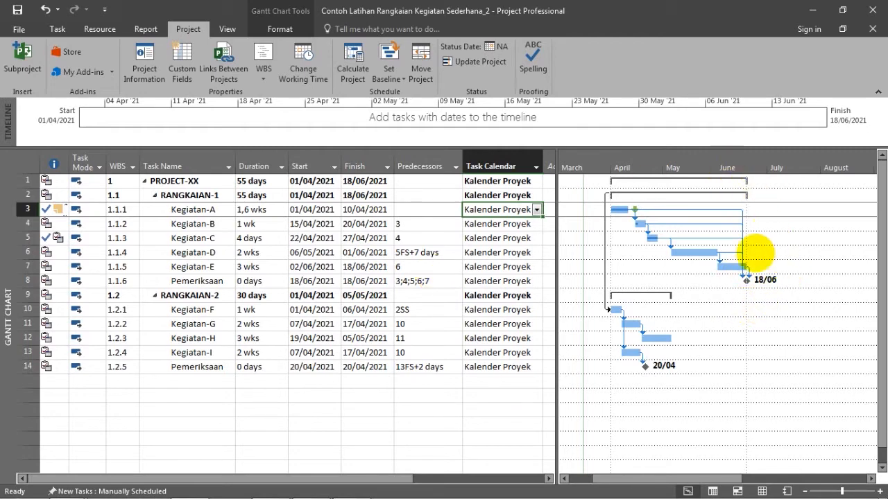
click(144, 69)
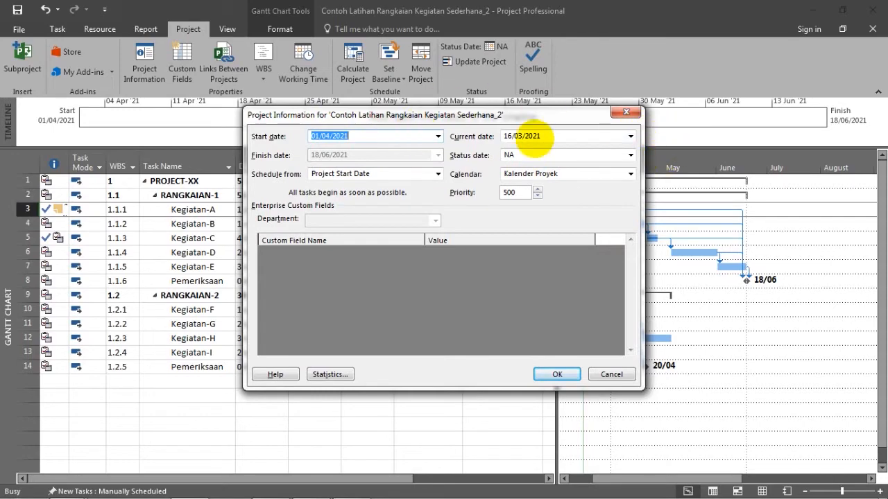
click(567, 374)
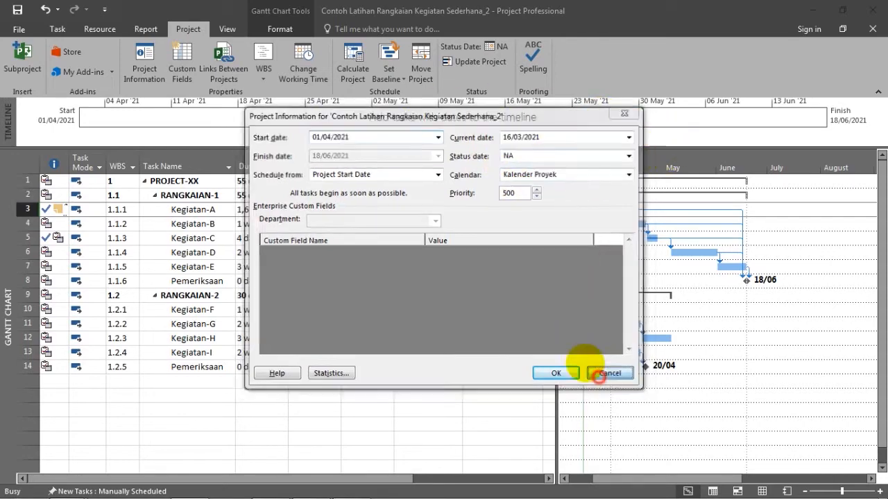
Step: Try setting Friday to nonworking time in Kalender Proyek's default work week and discard the change
click(303, 58)
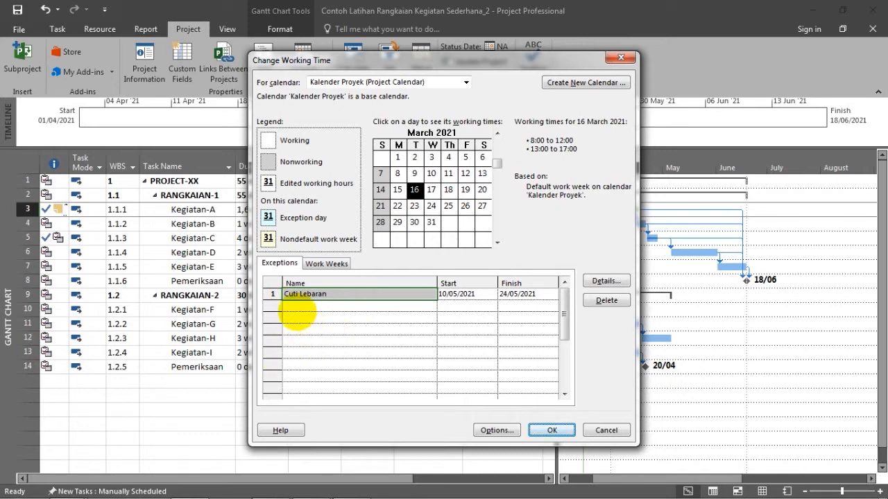
click(326, 264)
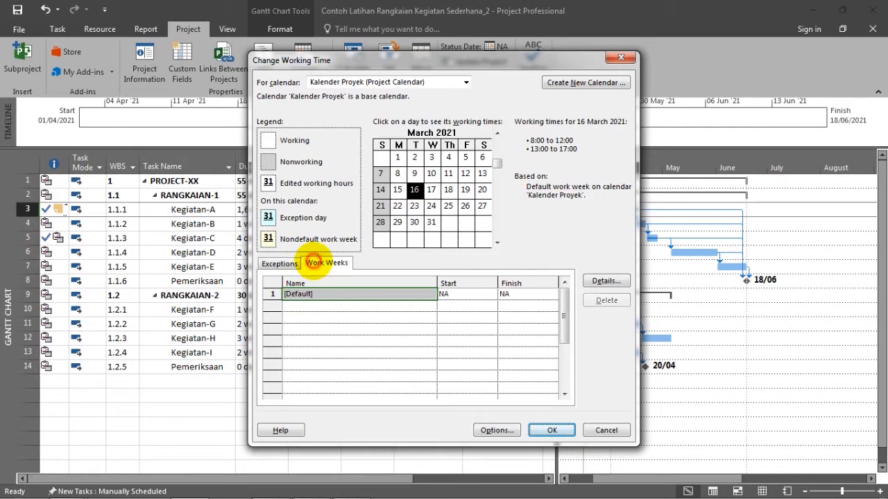
click(604, 281)
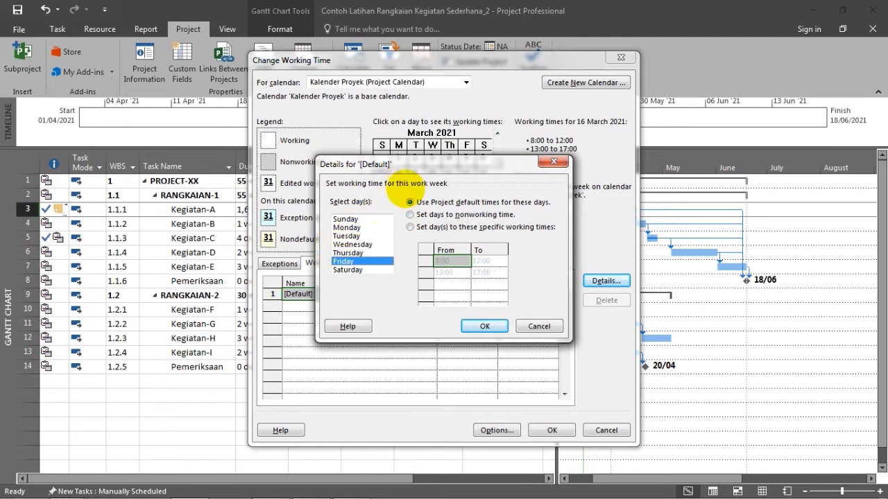
click(429, 215)
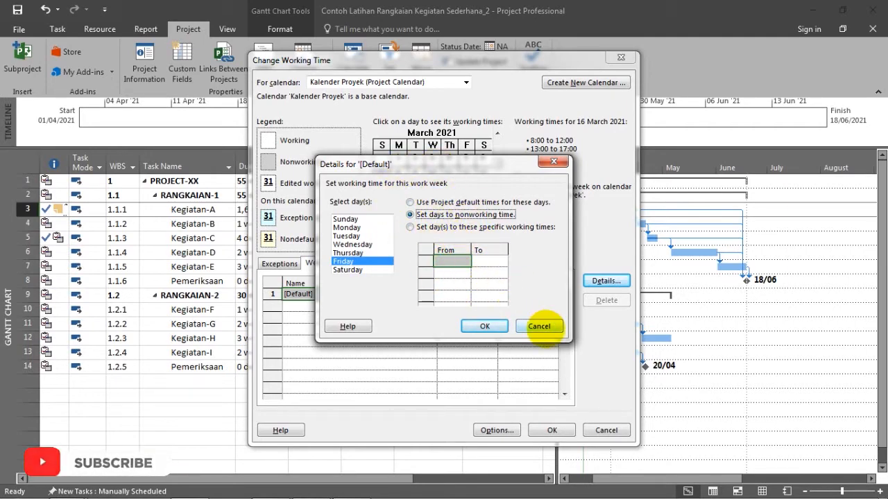
click(539, 326)
click(606, 430)
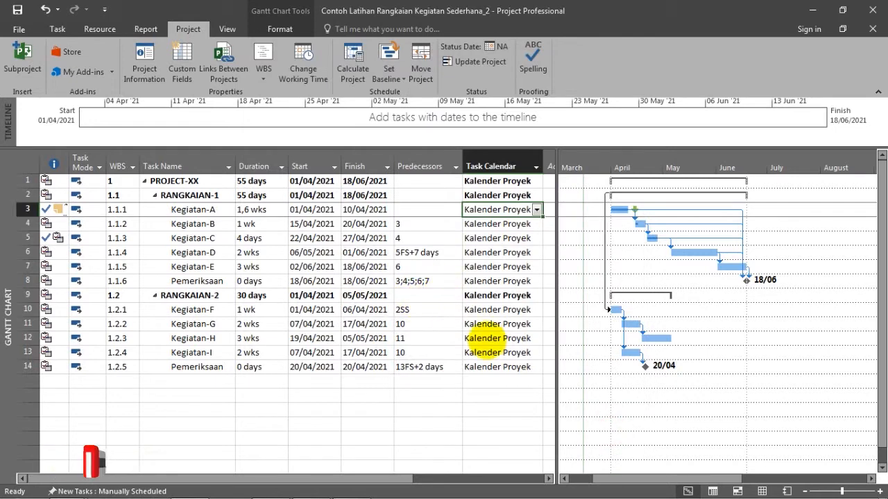
click(463, 406)
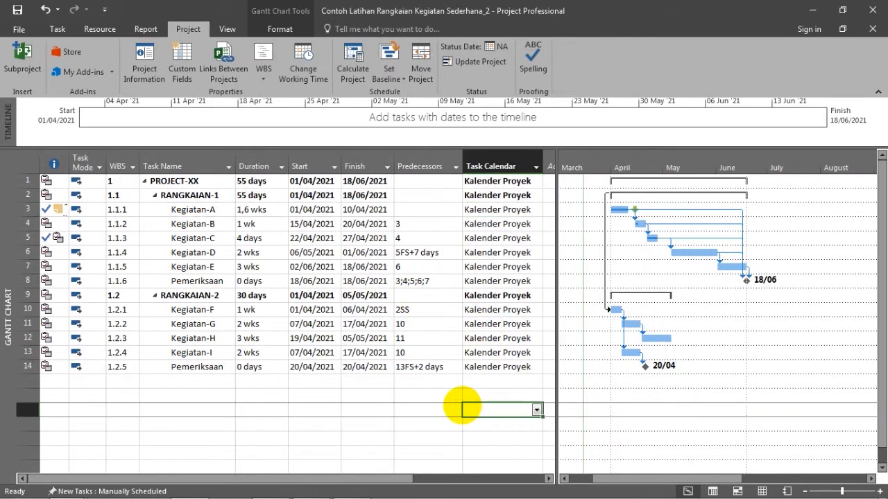
Step: Switch to PowerPoint, paste the project window screenshot onto the slide and crop it to the task table and Gantt chart
click(310, 490)
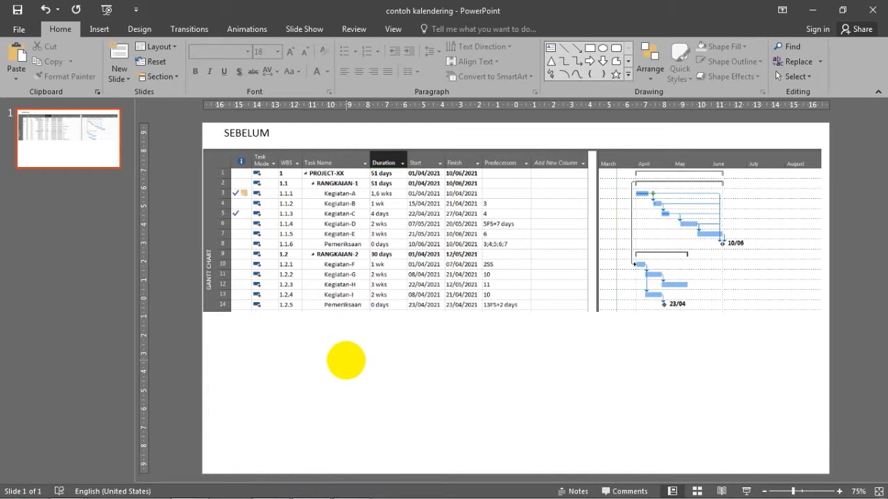
key(ctrl+v)
click(440, 28)
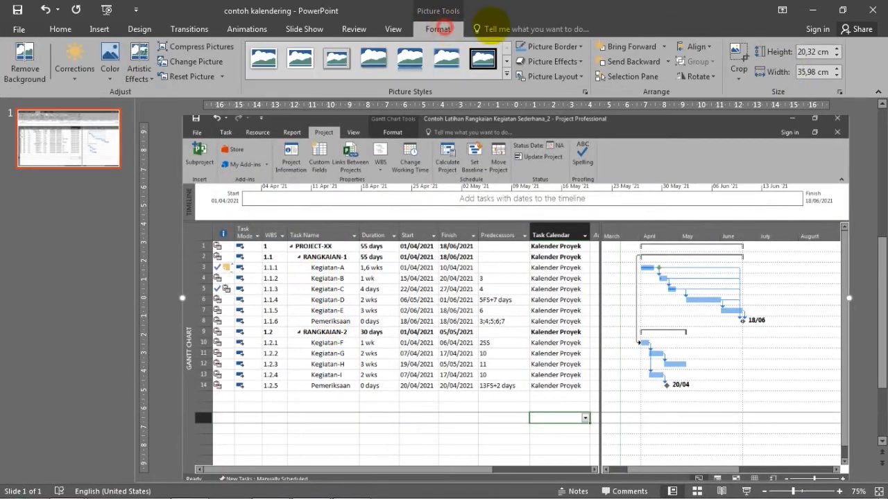
click(738, 52)
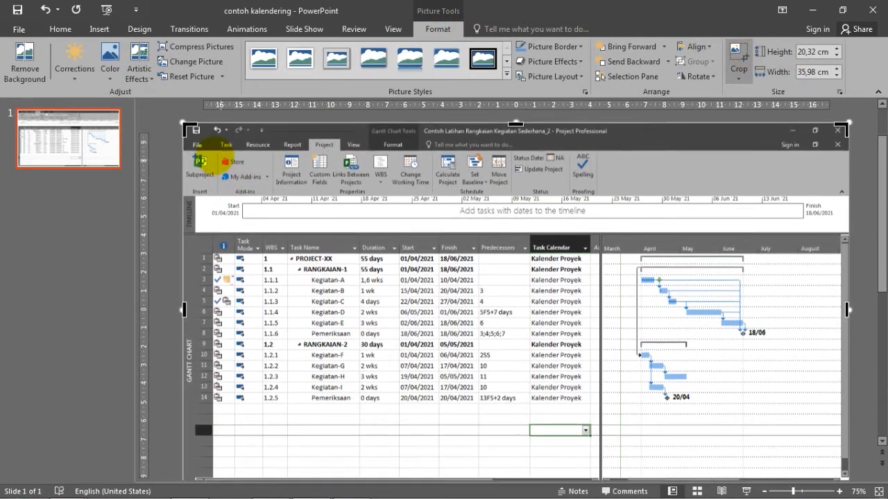
drag(181, 128, 186, 235)
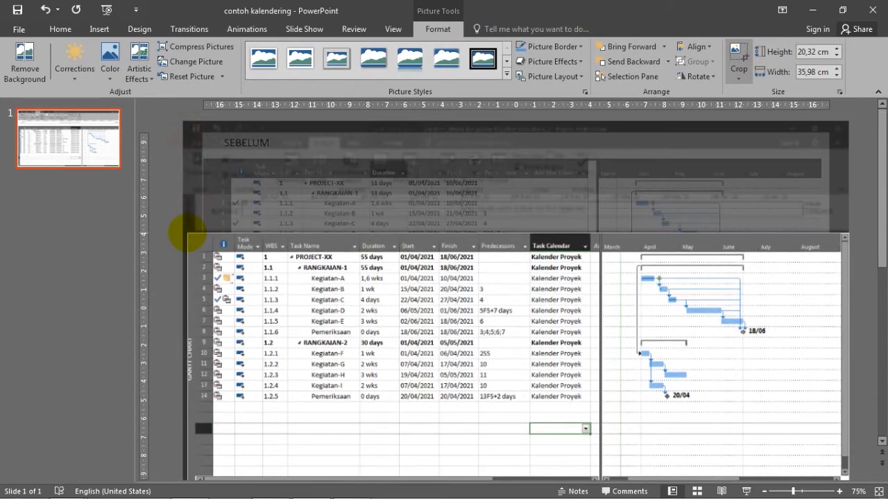
scroll(708, 333, down, 1)
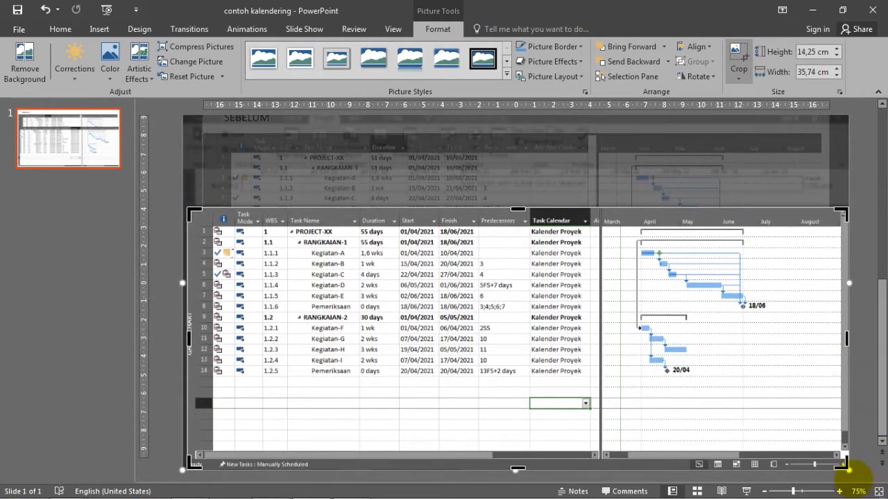
drag(846, 466, 843, 381)
click(858, 290)
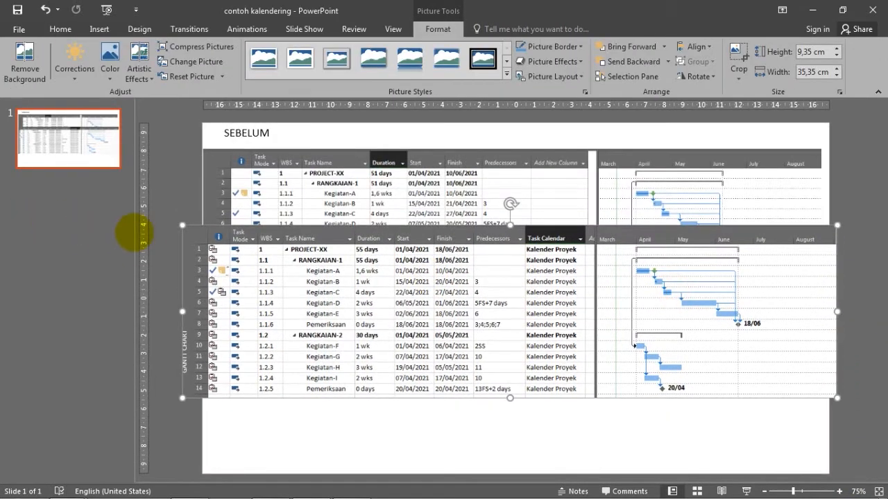
Step: Resize and position the cropped screenshot below the SEBELUM picture, stretching it to match that picture's width with a gap between them
drag(182, 225, 280, 252)
drag(317, 297, 266, 400)
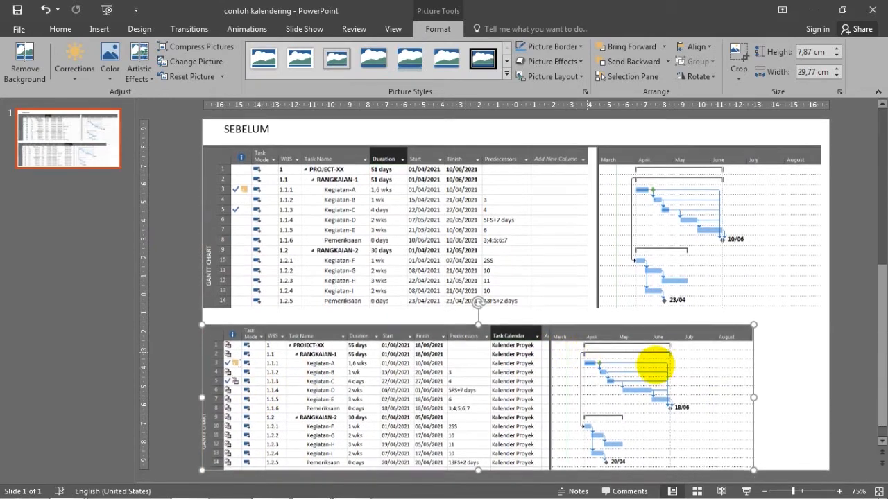
drag(720, 403, 765, 396)
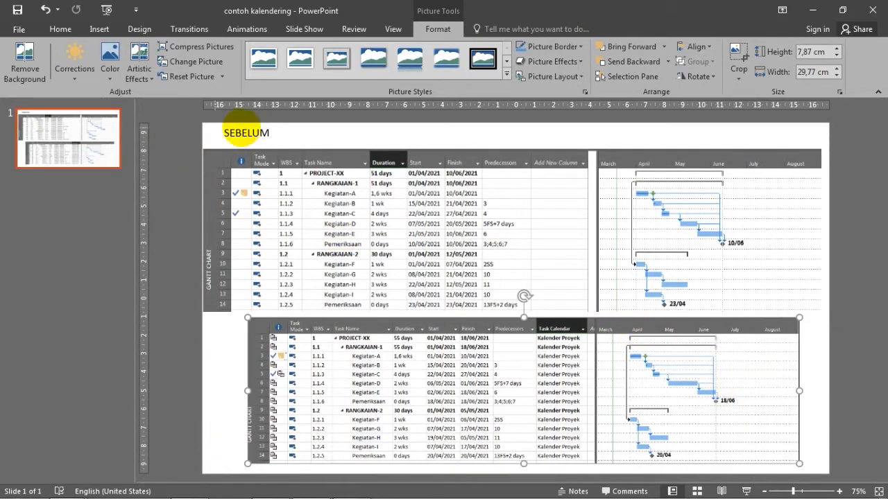
click(241, 133)
click(363, 347)
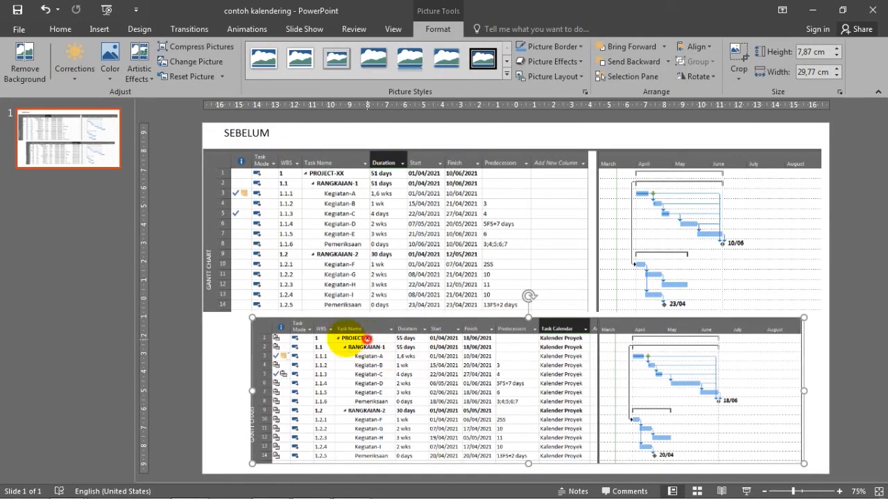
drag(251, 391, 203, 390)
drag(802, 391, 821, 390)
drag(643, 376, 624, 386)
Step: Duplicate the SEBELUM label, place the copy above the lower screenshot and change its text to SESUDAH
click(250, 134)
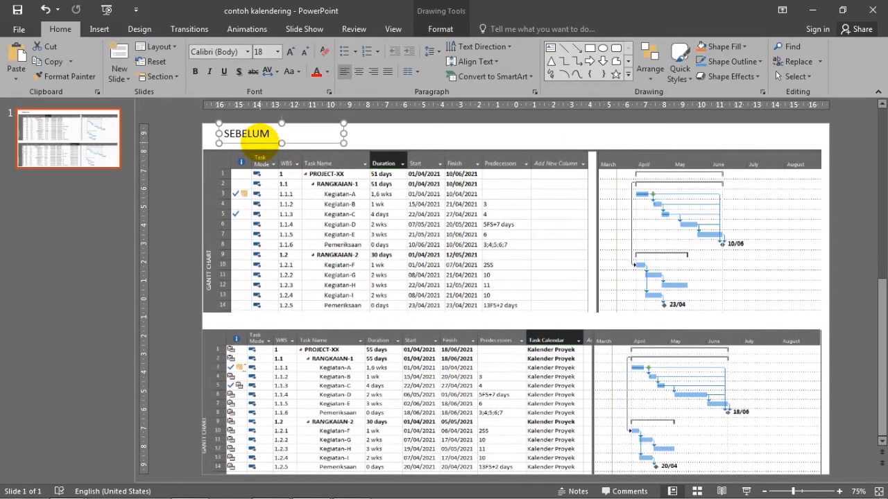
key(ctrl+c)
key(ctrl+v)
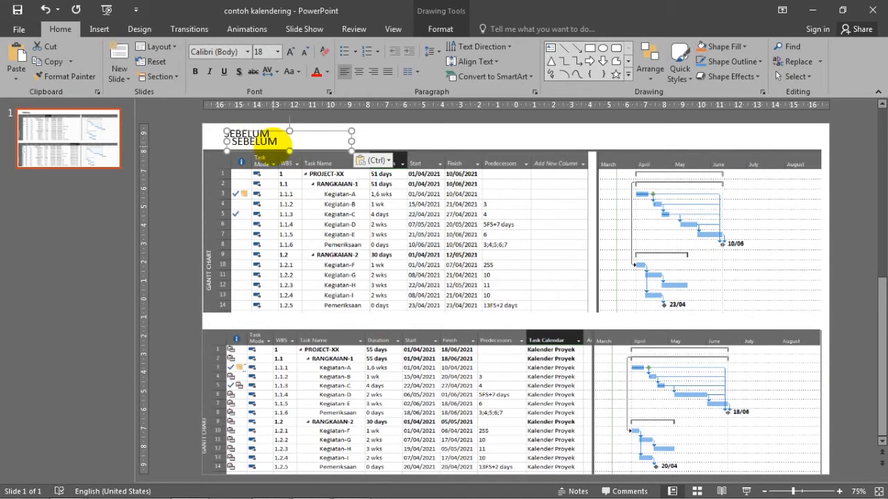
drag(281, 147, 262, 321)
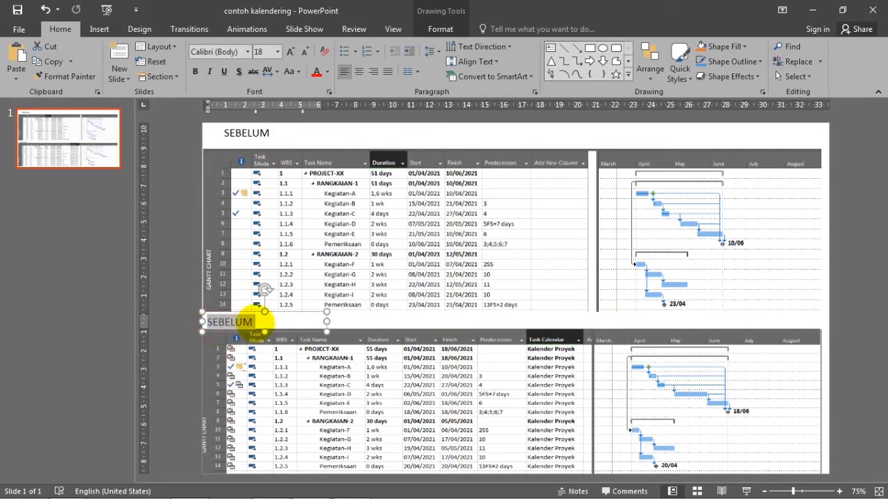
text(SESUDAH)
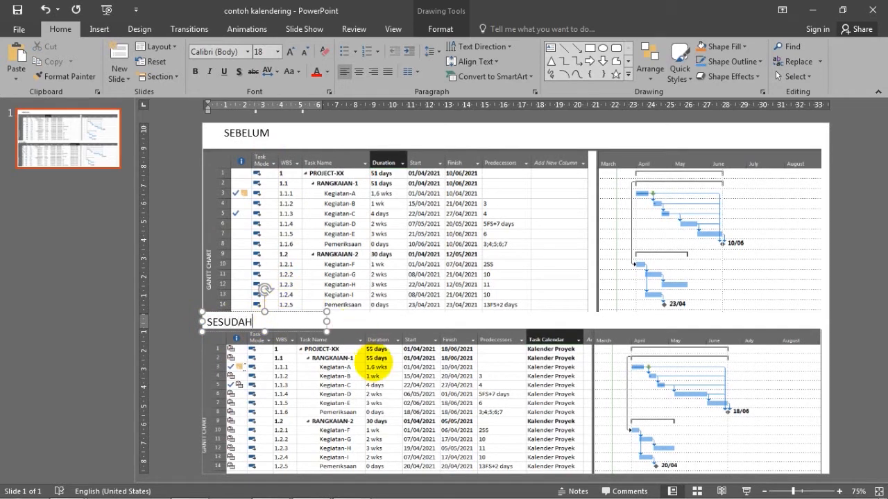
click(375, 361)
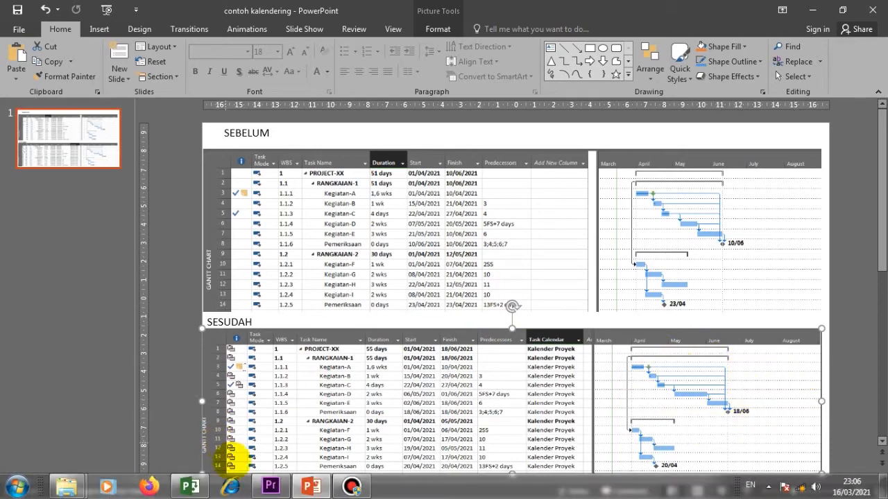
Step: Switch to Project and set Saturday to nonworking time in Kalender Proyek's default work week
click(189, 485)
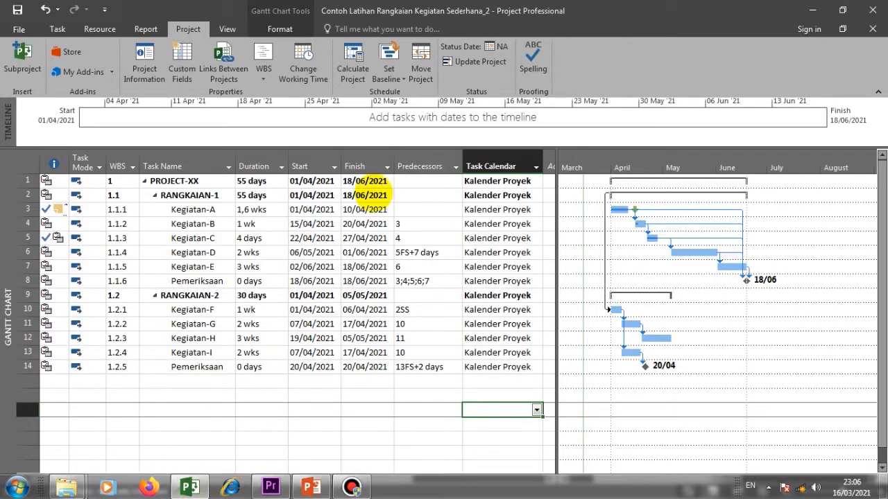
click(299, 64)
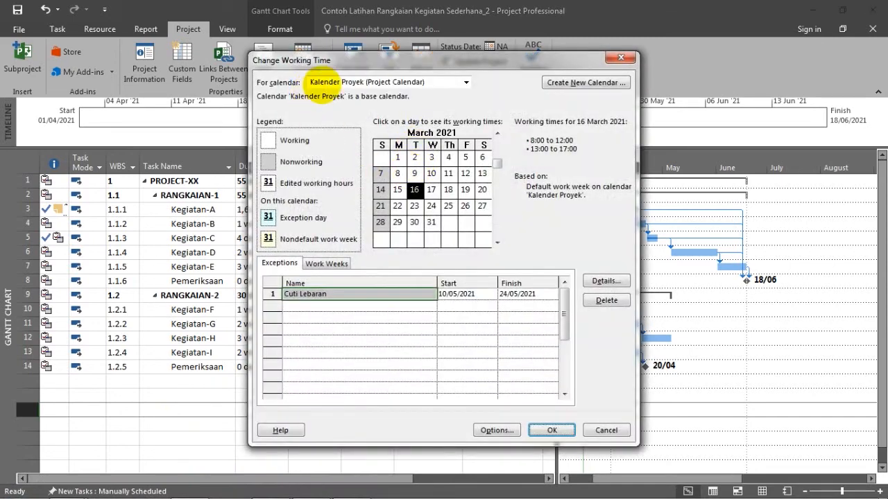
click(326, 264)
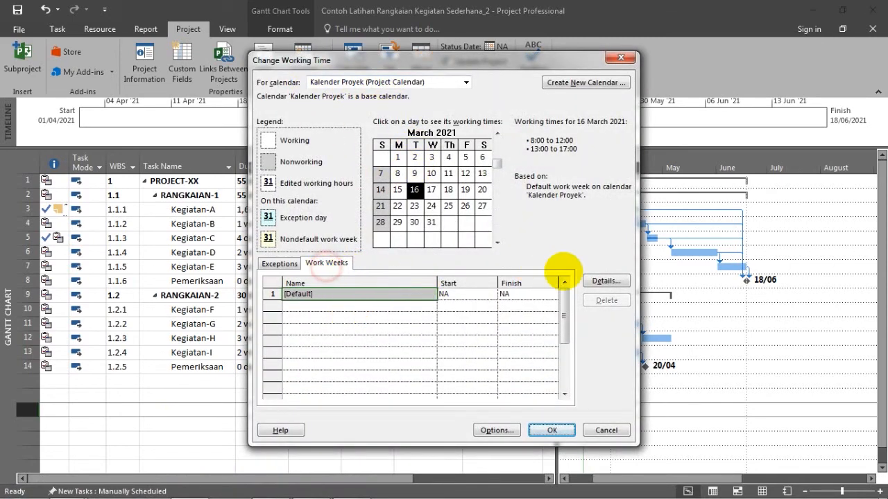
click(602, 280)
click(347, 270)
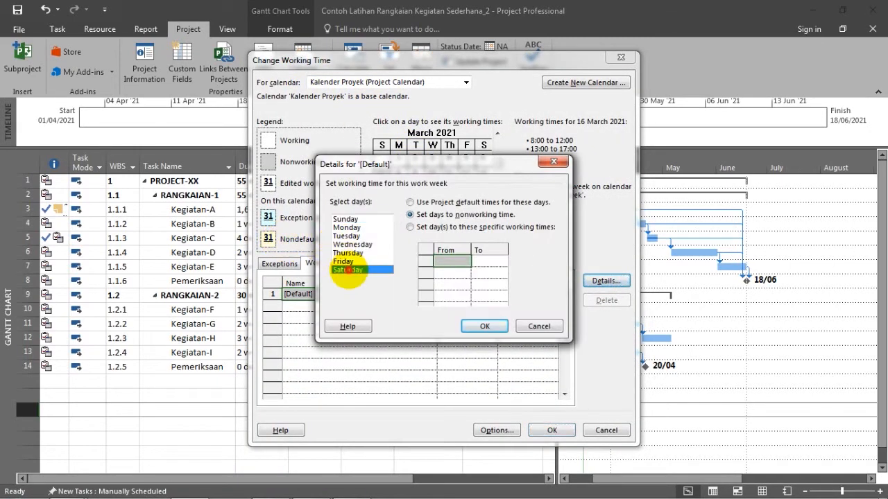
click(425, 227)
click(467, 214)
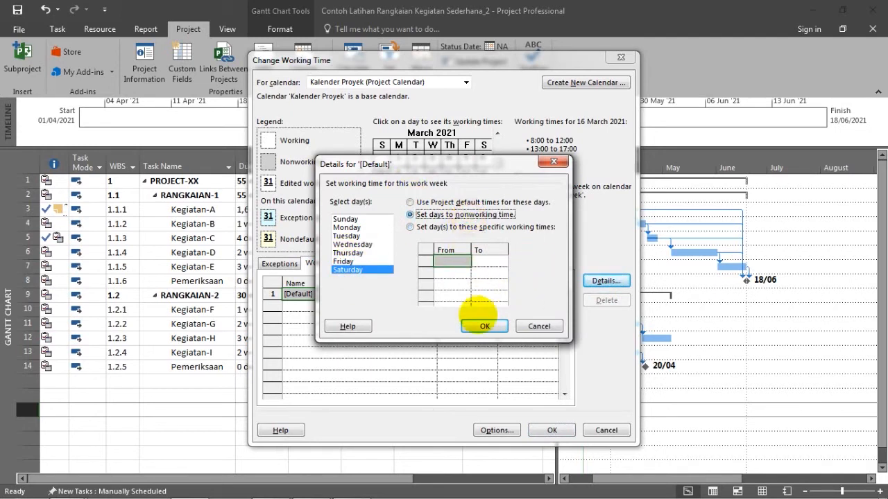
click(481, 324)
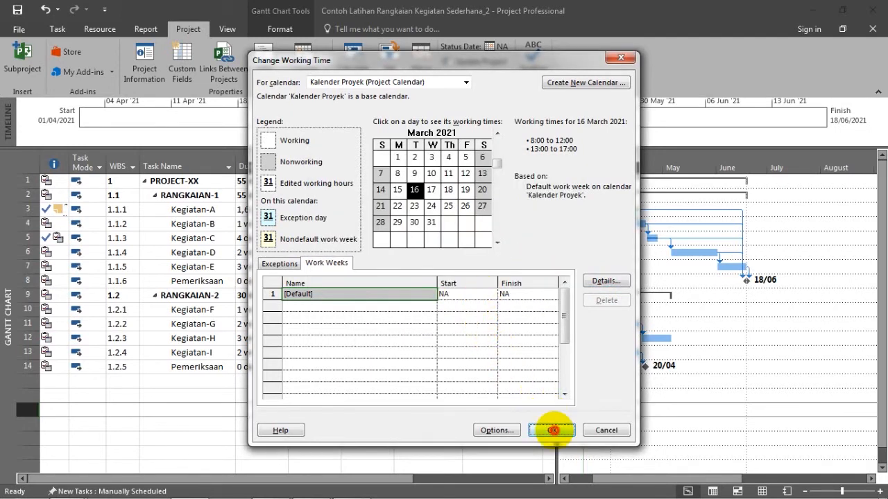
click(551, 430)
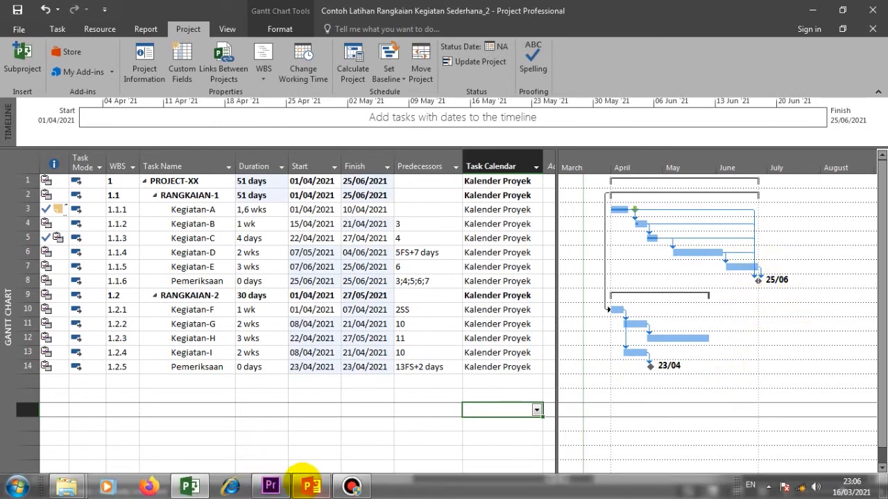
Step: Review the SESUDAH schedule on the PowerPoint slide and Kalender Proyek's exceptions in Project without changing them
click(310, 485)
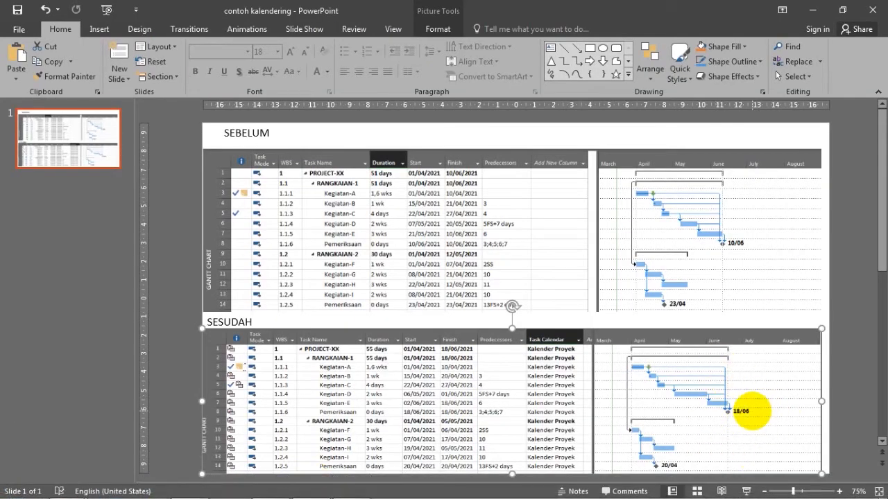
mouse_move(264, 489)
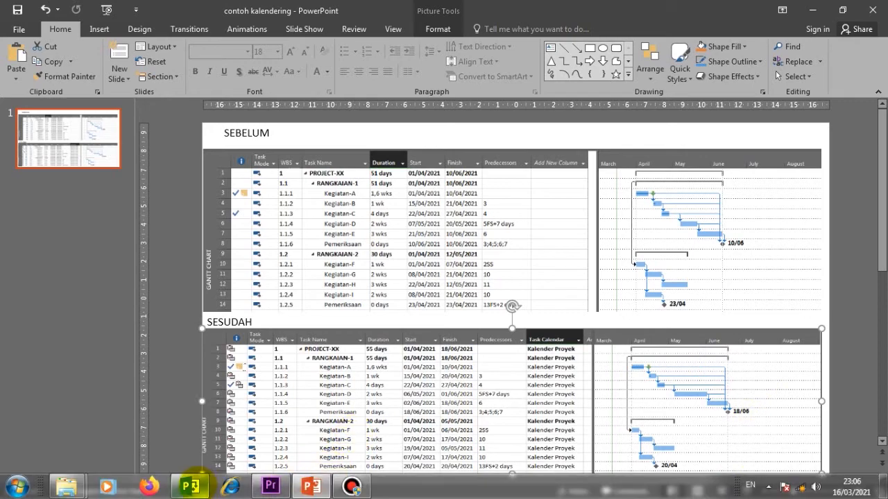
click(192, 485)
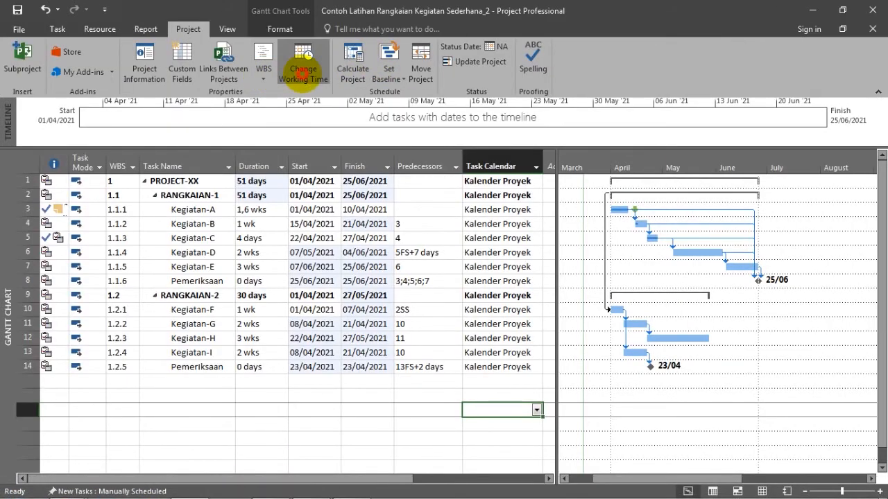
click(303, 69)
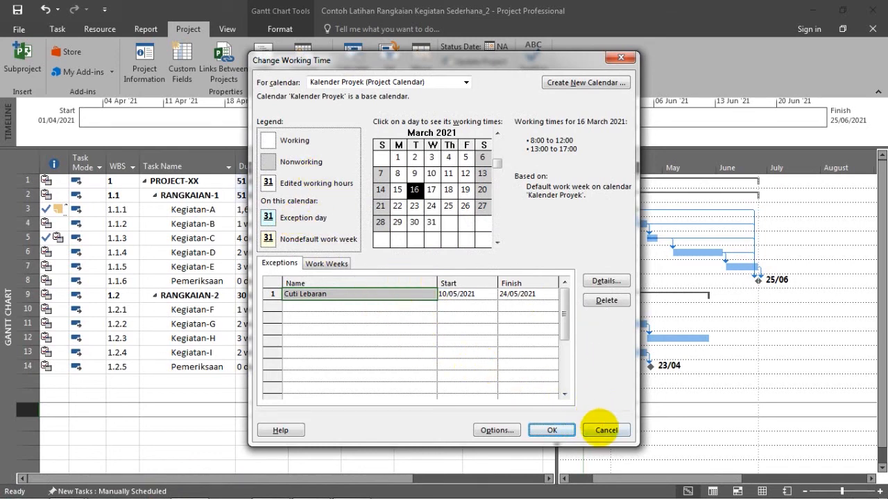
click(606, 430)
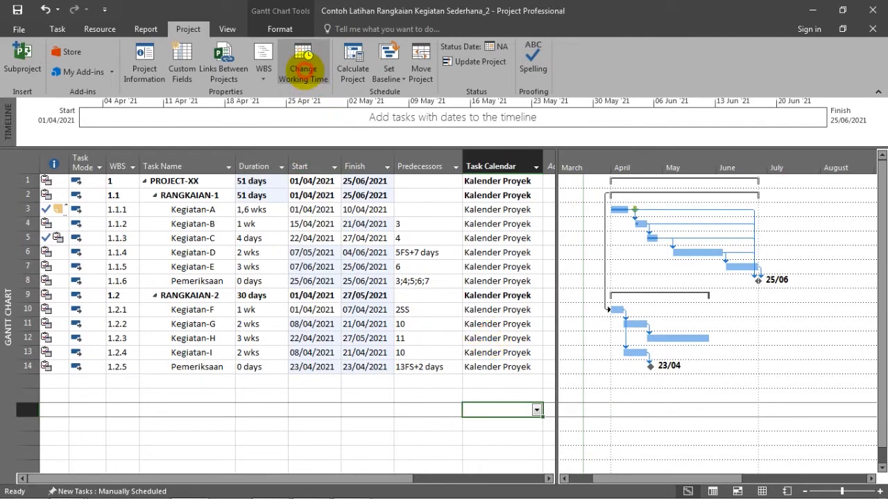
Step: Give Saturday specific working times in Kalender Proyek's default work week, with a first period from 8:00 to 12:00
click(304, 67)
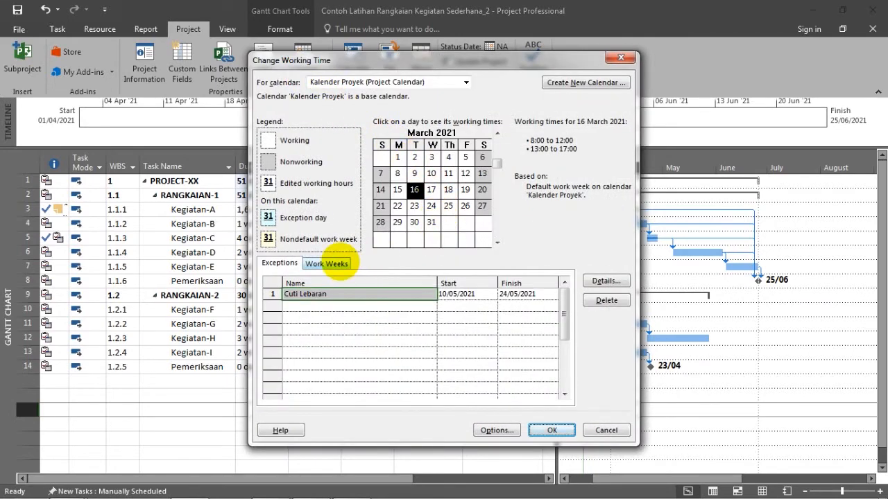
click(330, 264)
click(606, 280)
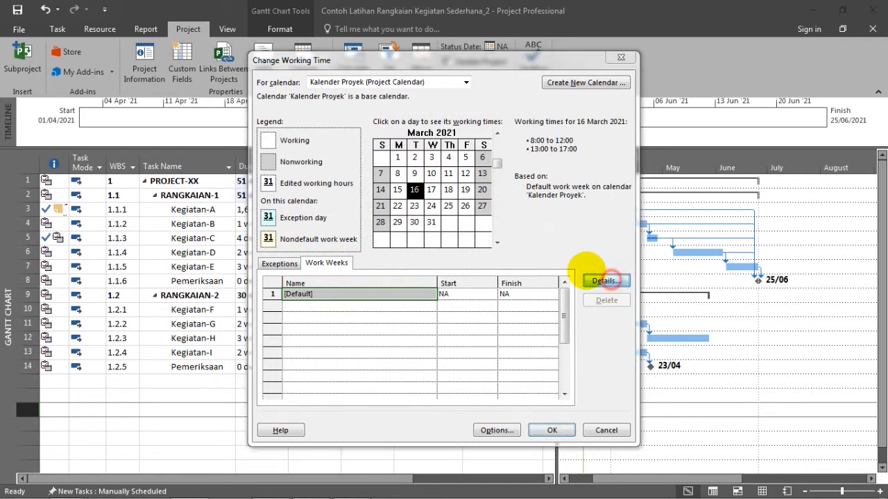
click(354, 269)
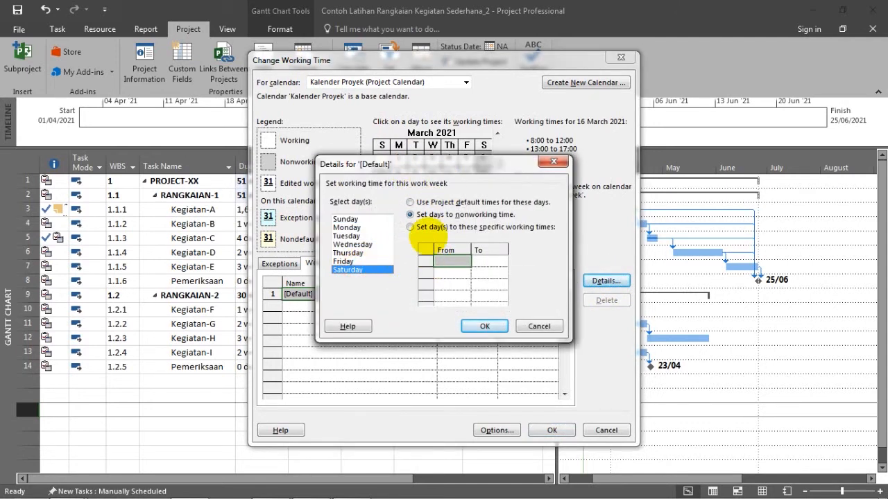
click(420, 227)
click(444, 261)
text(08:00)
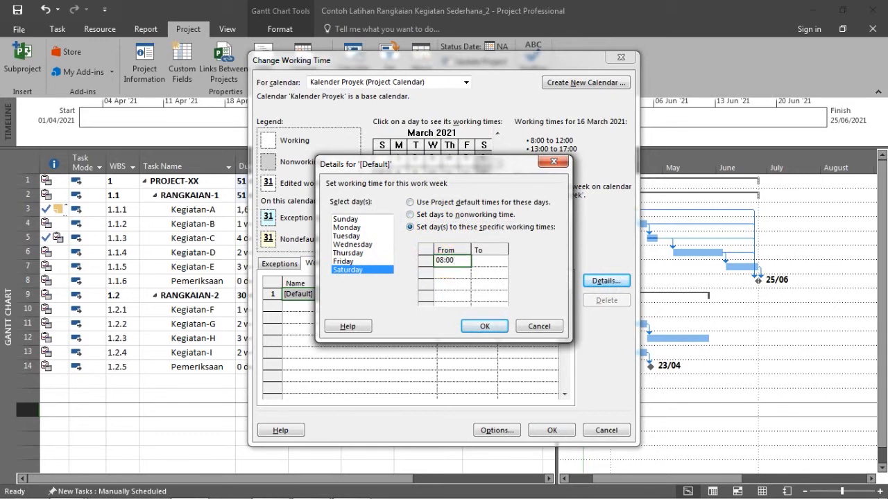
click(493, 258)
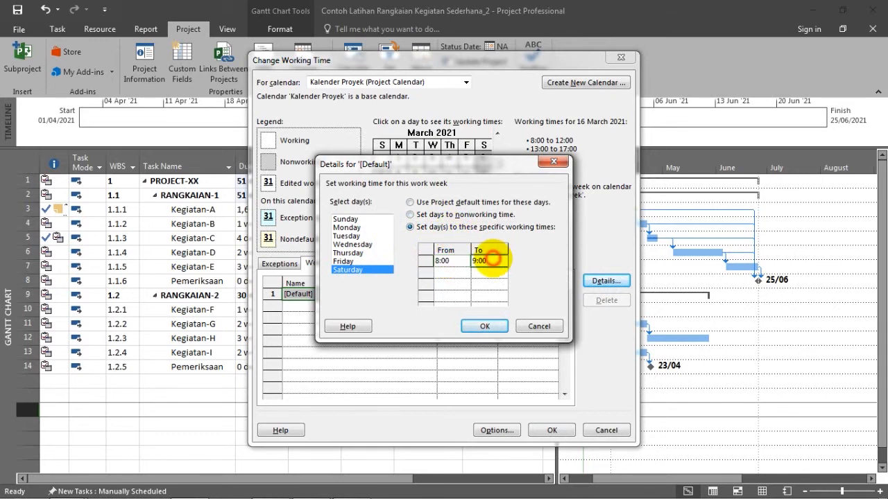
text(12)
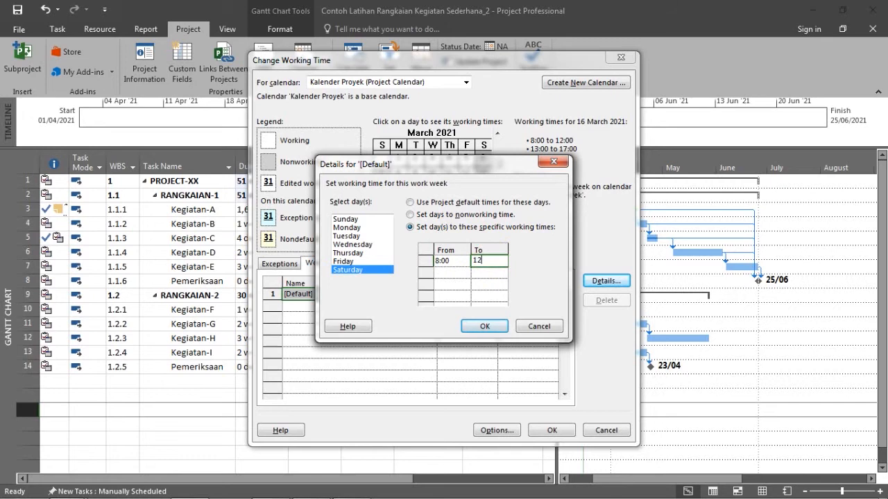
Step: Add a second Saturday working period from 13:00 to 17:00 and accept the work week details
click(451, 272)
text(13:00)
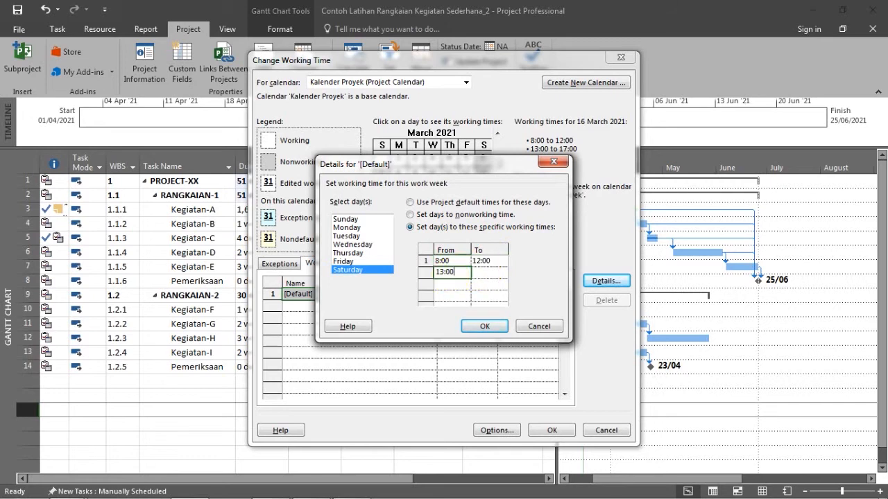
click(489, 272)
text(1)
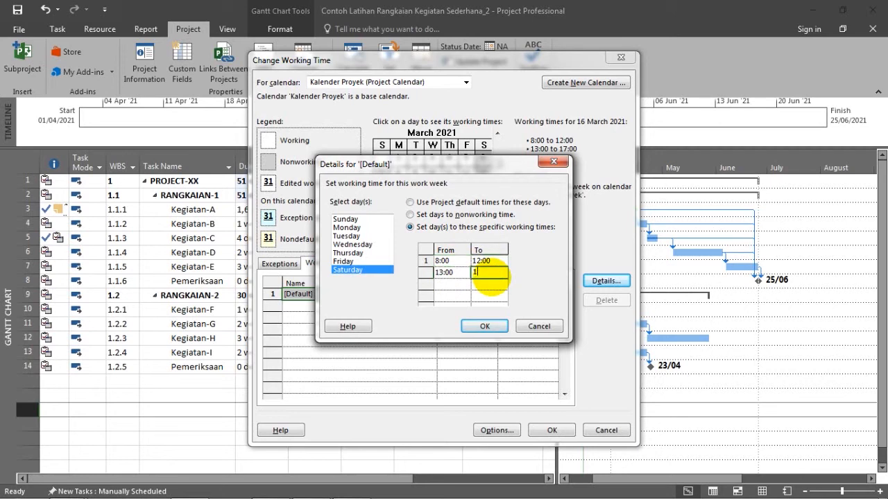
text(7:00)
click(491, 281)
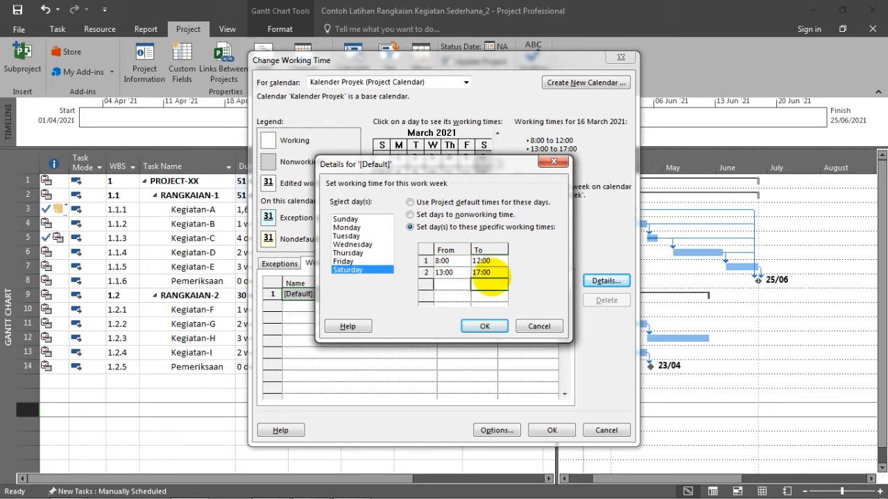
click(484, 326)
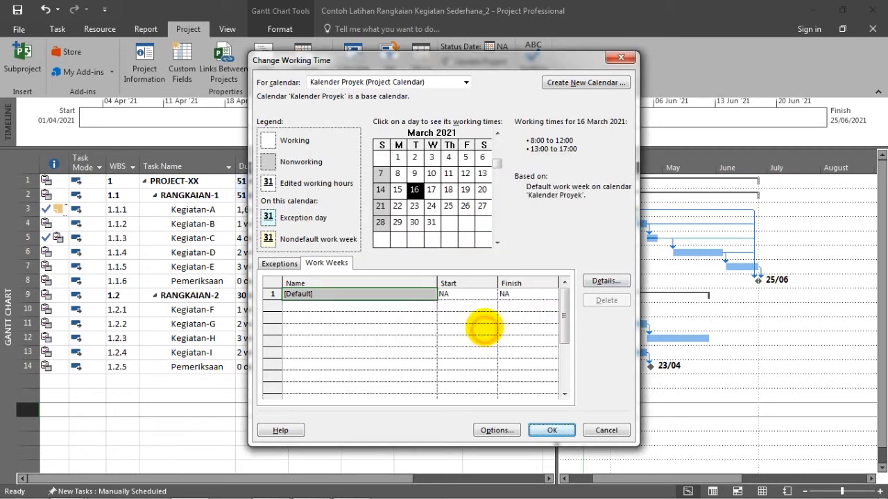
Step: Check Kalender Proyek's Cuti Lebaran exception and apply the working time changes to the project
click(552, 428)
click(280, 263)
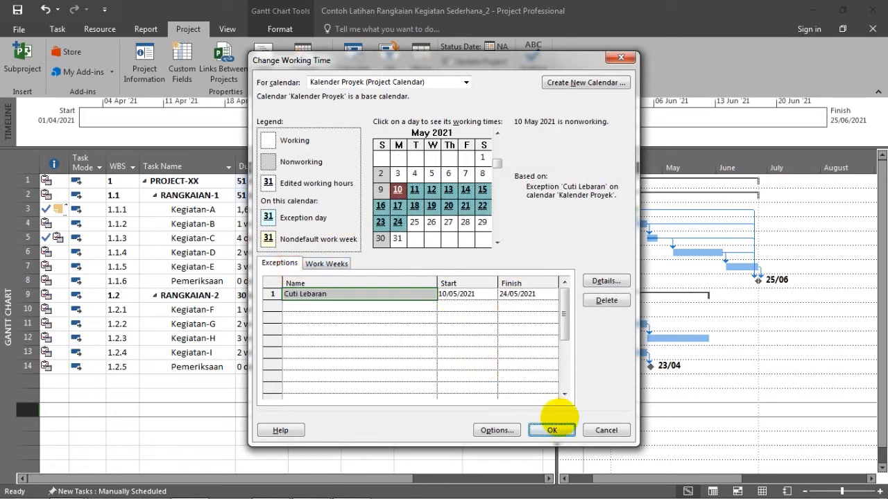
click(564, 424)
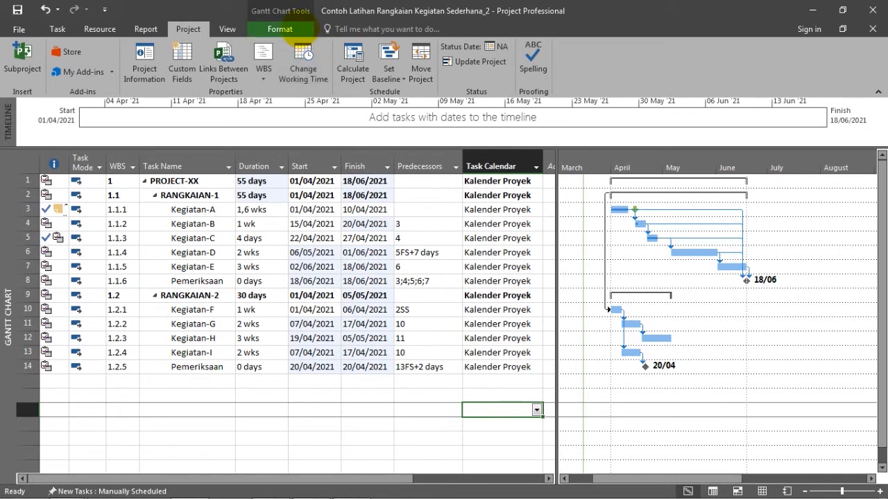
Step: Highlight the critical tasks in the Gantt chart
click(291, 31)
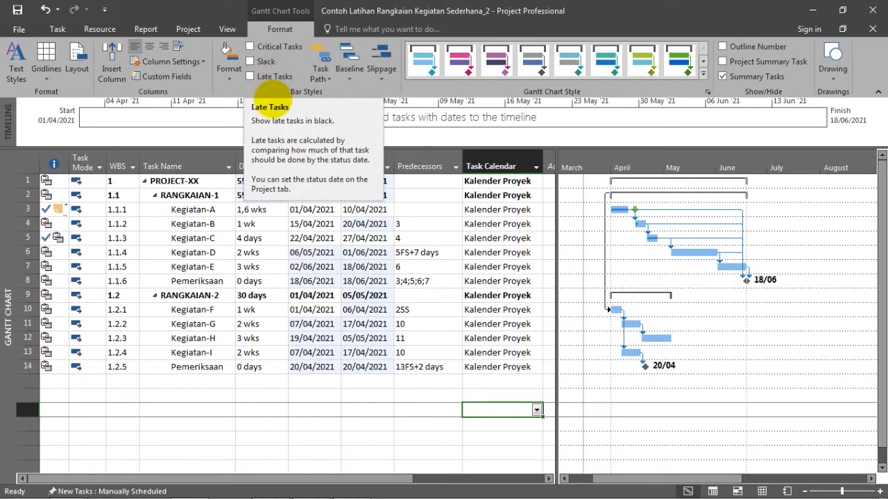
click(279, 47)
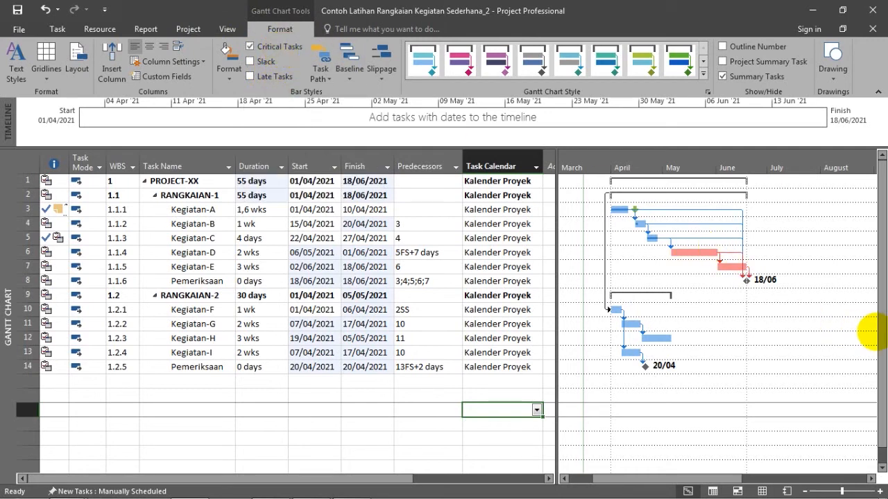